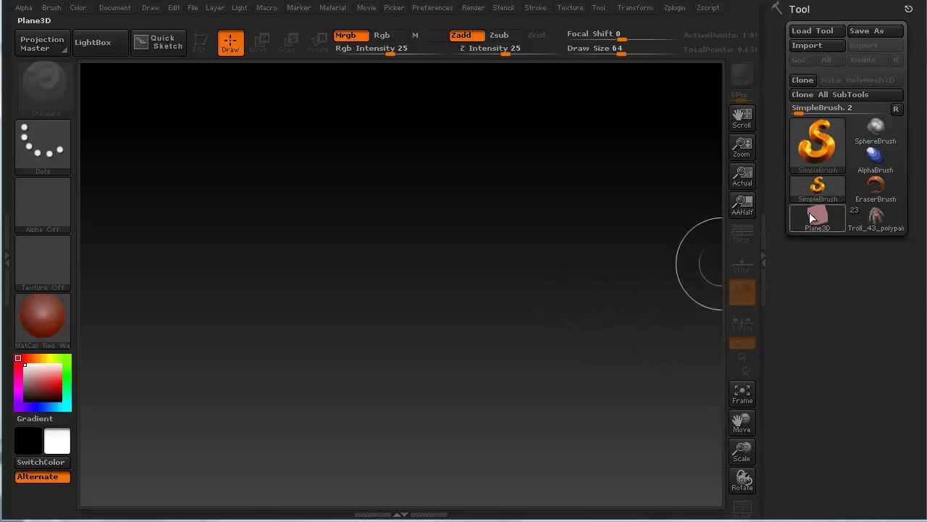
Step: Draw a large Plane3D on the canvas, enter edit mode, and convert it to a PolyMesh3D
left_click(818, 154)
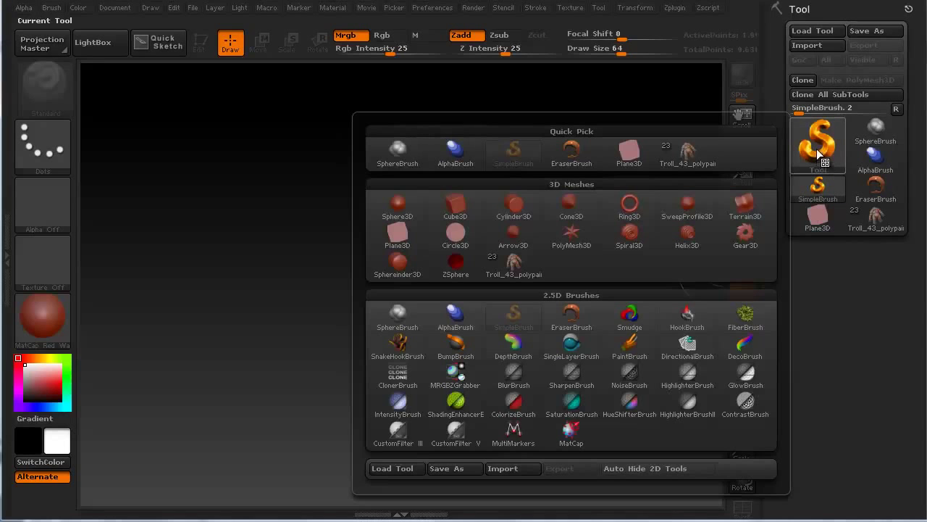
left_click(403, 235)
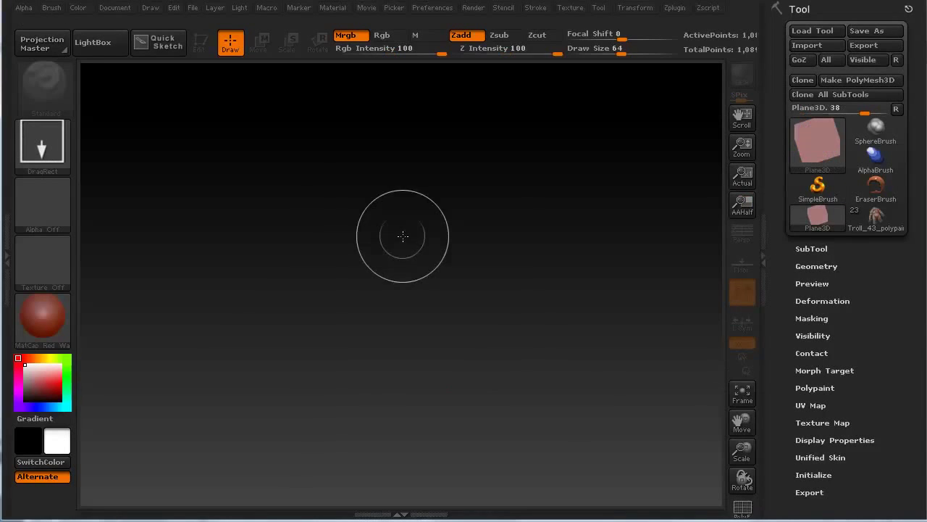
mouse_move(389, 288)
left_mouse_down()
mouse_move(381, 429)
mouse_move(391, 516)
mouse_move(400, 521)
left_mouse_up()
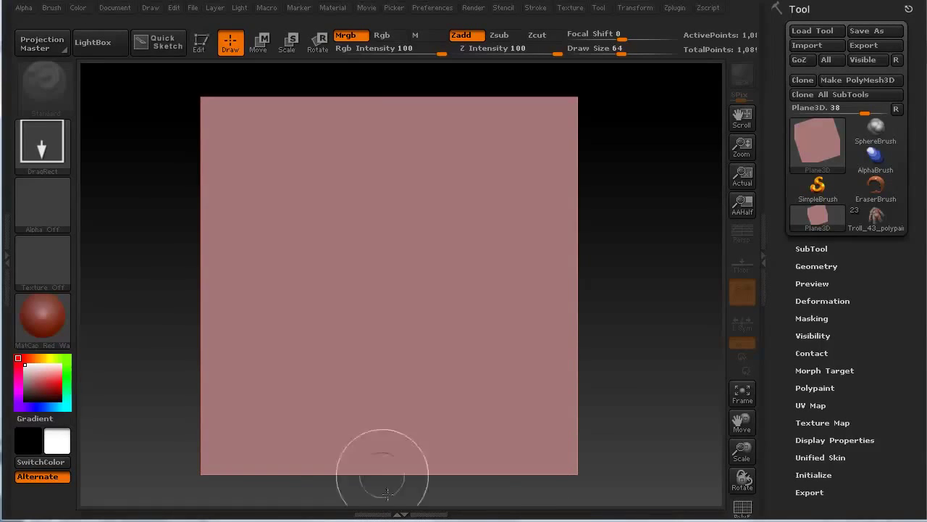
key("t")
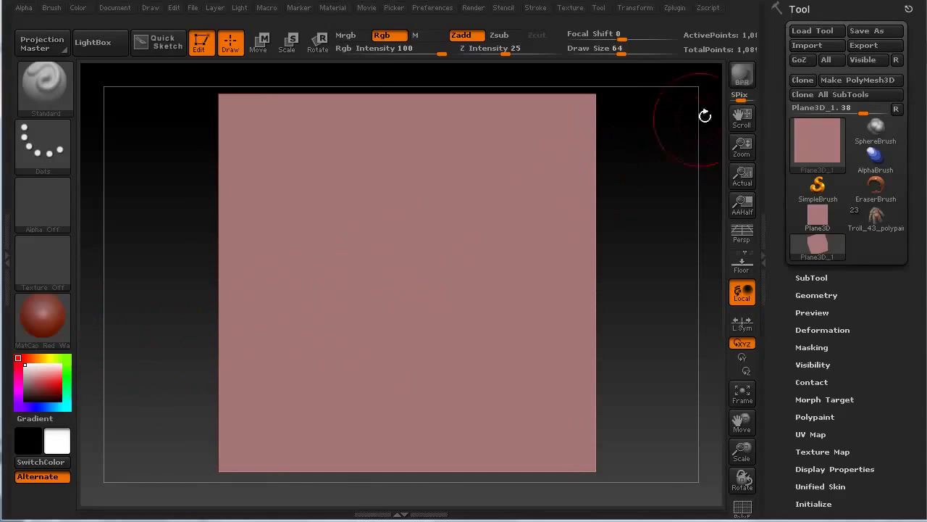
left_click(851, 79)
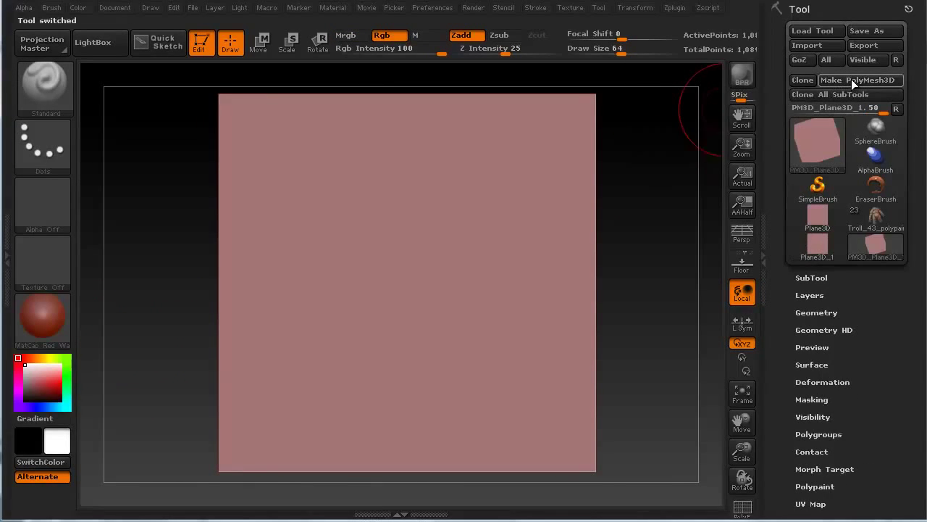
Step: Subdivide the plane to about 1.05 million points and drop back down two subdivision levels
left_click(768, 251)
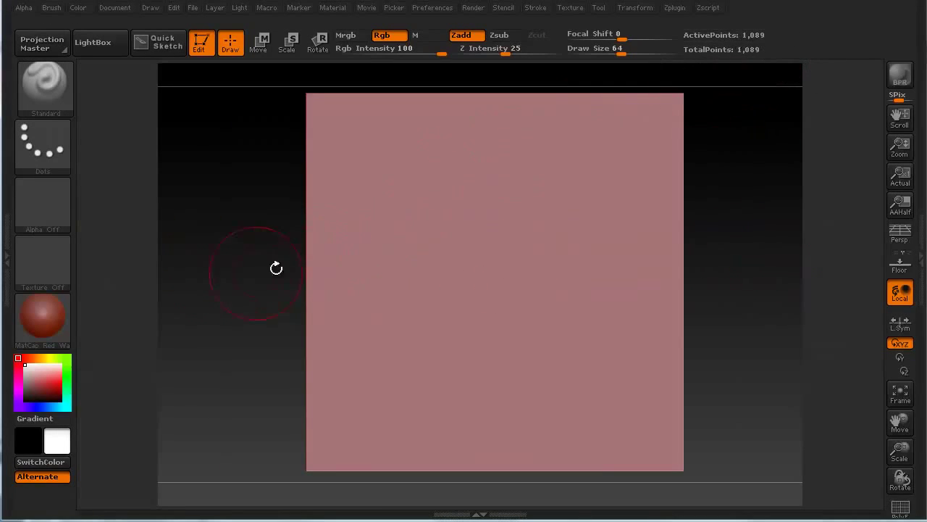
key("ctrl+d")
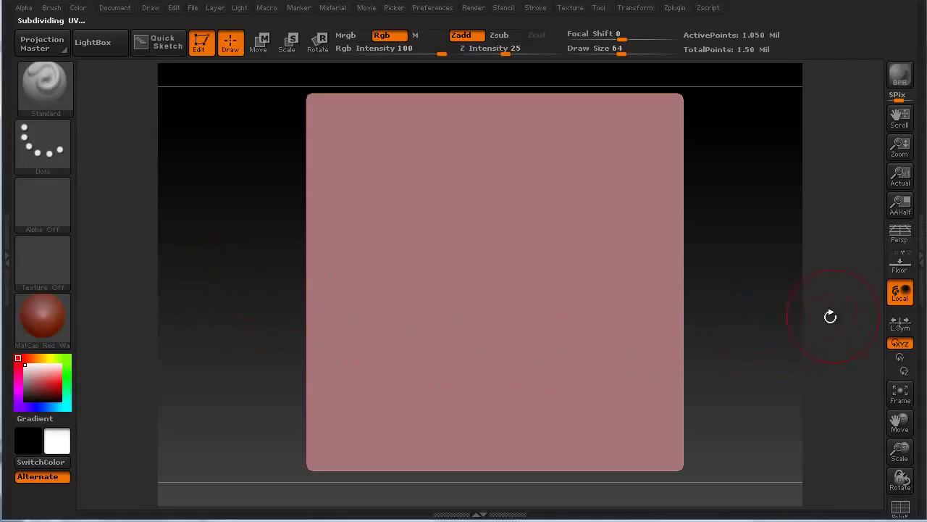
left_click(917, 268)
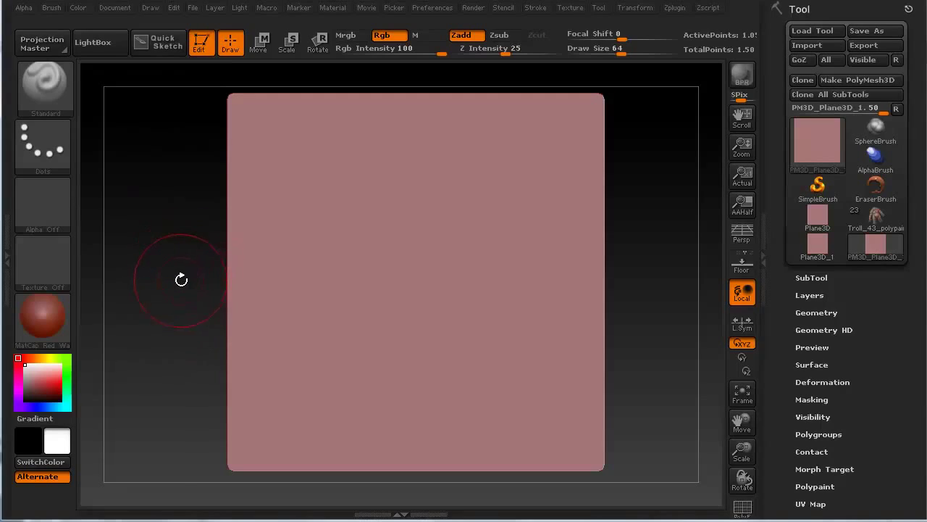
key("shift")
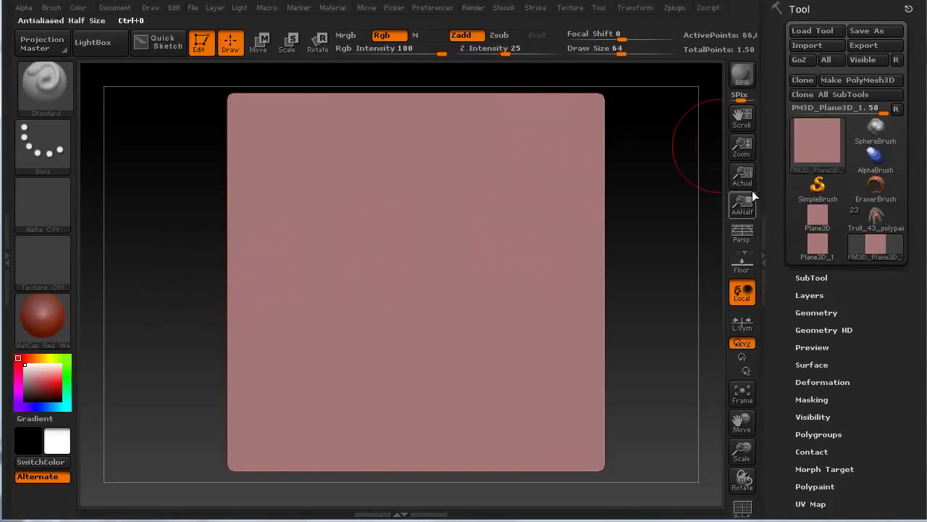
left_click(762, 232)
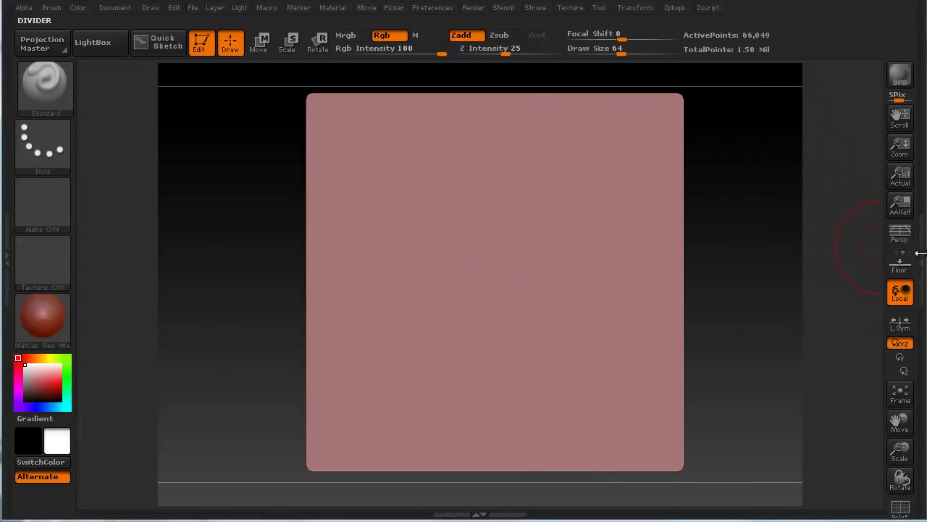
left_click(921, 254)
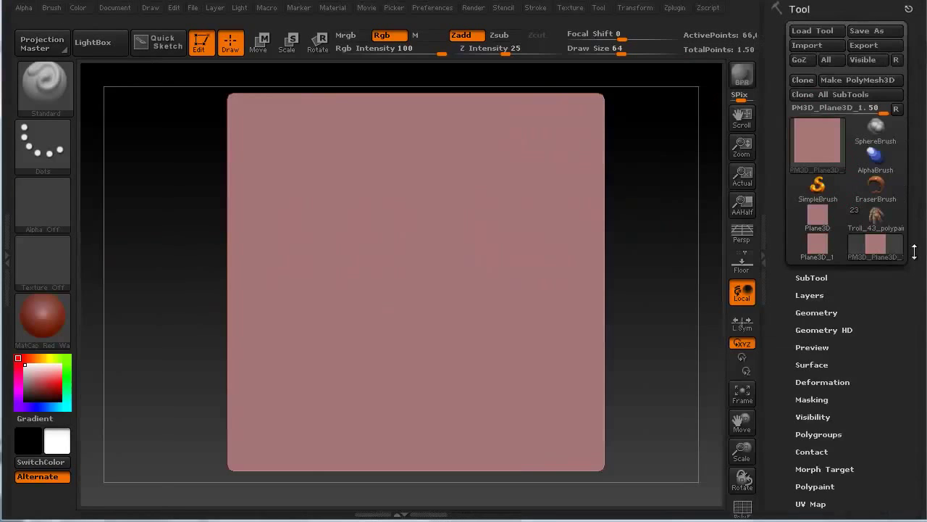
Step: Sculpt rough overlapping ridges and mounds across most of the plane with the ClayBuildup brush
left_click(57, 88)
left_click(165, 158)
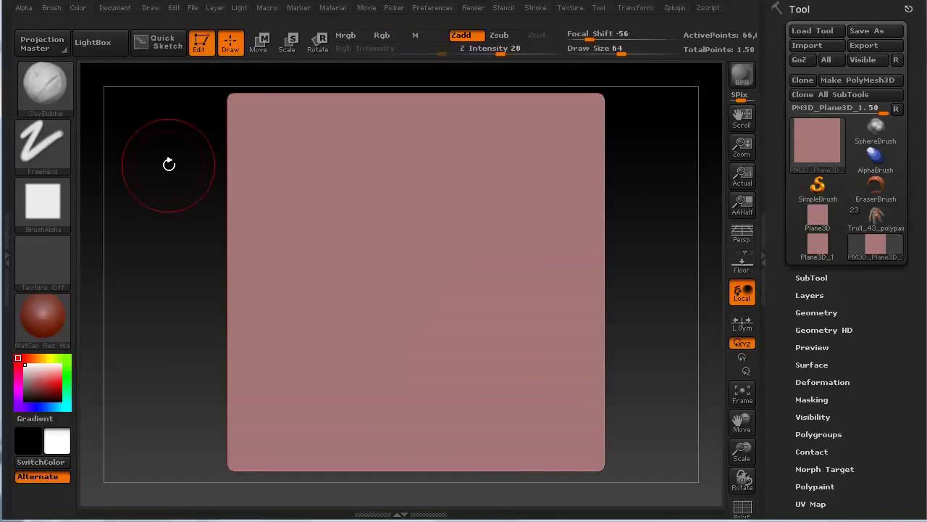
mouse_move(538, 174)
left_mouse_down()
mouse_move(507, 217)
mouse_move(551, 268)
mouse_move(471, 232)
mouse_move(509, 304)
mouse_move(486, 389)
mouse_move(494, 421)
mouse_move(405, 399)
left_mouse_up()
mouse_move(457, 217)
left_mouse_down()
mouse_move(415, 181)
mouse_move(319, 210)
mouse_move(283, 283)
mouse_move(290, 319)
mouse_move(319, 335)
mouse_move(272, 246)
mouse_move(355, 116)
mouse_move(535, 226)
mouse_move(492, 399)
mouse_move(320, 451)
left_mouse_up()
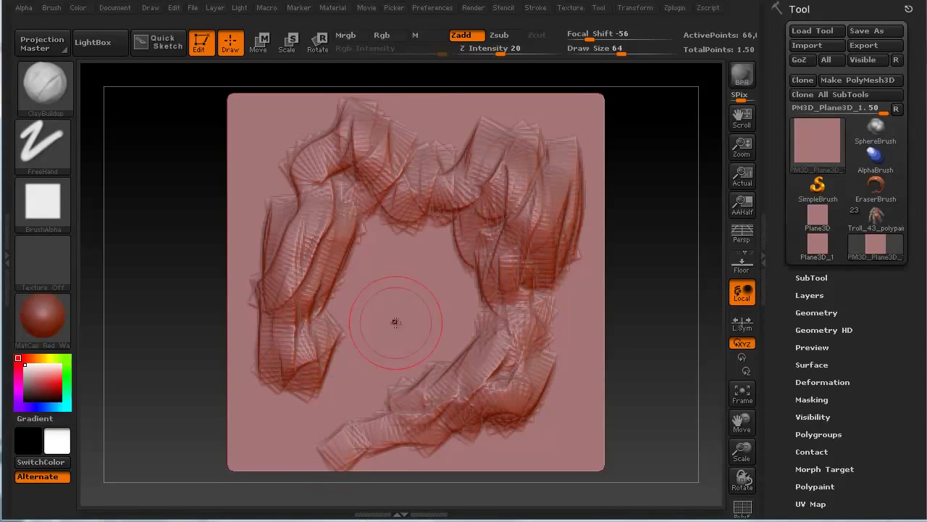
mouse_move(417, 232)
left_mouse_down()
mouse_move(443, 265)
mouse_move(428, 282)
mouse_move(411, 263)
mouse_move(397, 336)
mouse_move(419, 258)
mouse_move(361, 381)
mouse_move(406, 281)
mouse_move(431, 378)
left_mouse_up()
mouse_move(189, 288)
left_mouse_down()
mouse_move(184, 193)
mouse_move(192, 218)
left_mouse_up()
mouse_move(505, 201)
left_mouse_down()
mouse_move(522, 227)
mouse_move(491, 200)
mouse_move(497, 248)
left_mouse_up()
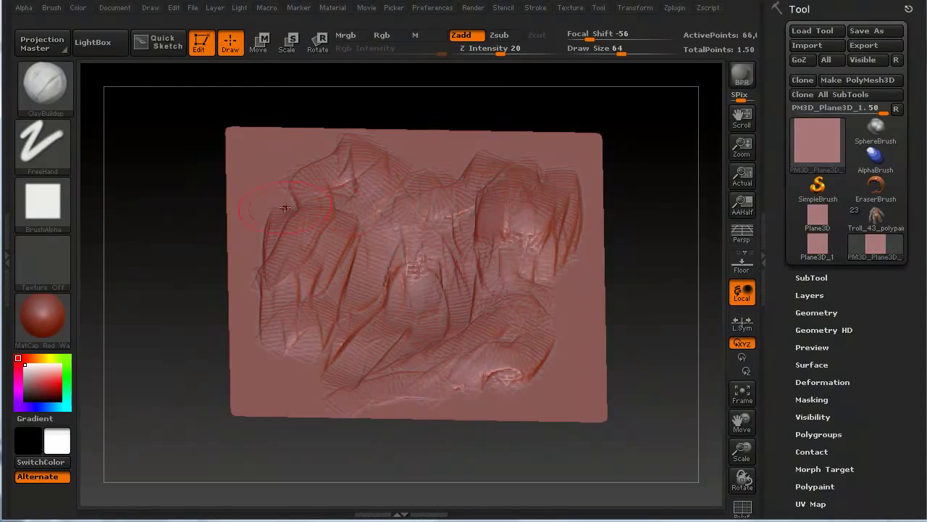
left_click_drag(192, 248, 186, 299)
mouse_move(317, 243)
left_mouse_down()
mouse_move(302, 286)
mouse_move(295, 259)
mouse_move(284, 288)
left_mouse_up()
left_click_drag(480, 394, 475, 378)
Step: Smooth the sculpted ridges across the plane and return the mesh to its highest subdivision level
mouse_move(391, 210)
left_mouse_down("shift")
mouse_move(340, 178)
mouse_move(373, 166)
mouse_move(420, 217)
mouse_move(478, 152)
mouse_move(570, 211)
mouse_move(507, 268)
mouse_move(522, 348)
mouse_move(431, 242)
left_mouse_up("shift")
mouse_move(487, 413)
left_mouse_down("shift")
mouse_move(384, 435)
mouse_move(326, 347)
mouse_move(311, 283)
mouse_move(289, 251)
left_mouse_up("shift")
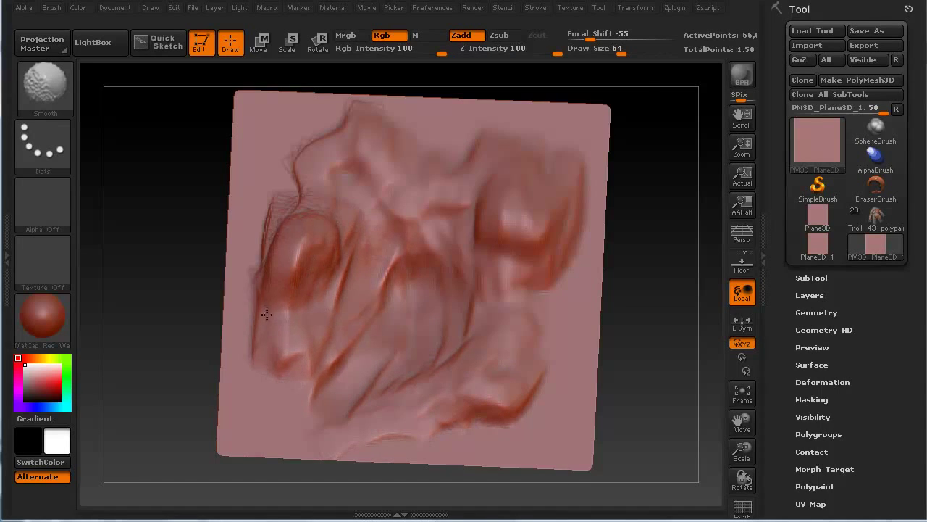
left_click_drag(266, 313, 313, 178, "shift")
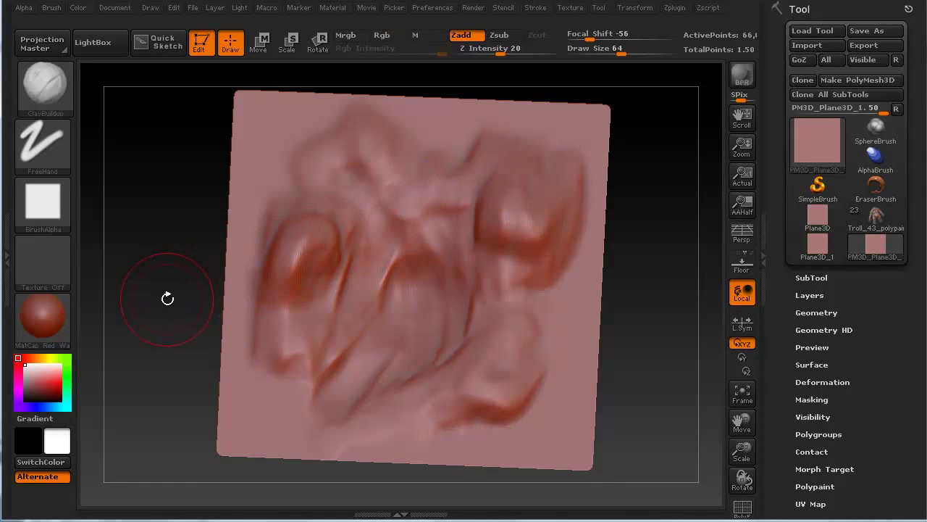
key("ctrl+d")
mouse_move(175, 347)
left_mouse_down()
mouse_move(169, 338)
mouse_move(170, 372)
mouse_move(181, 340)
mouse_move(187, 352)
mouse_move(170, 247)
mouse_move(176, 346)
mouse_move(188, 315)
mouse_move(186, 387)
mouse_move(172, 307)
left_mouse_up()
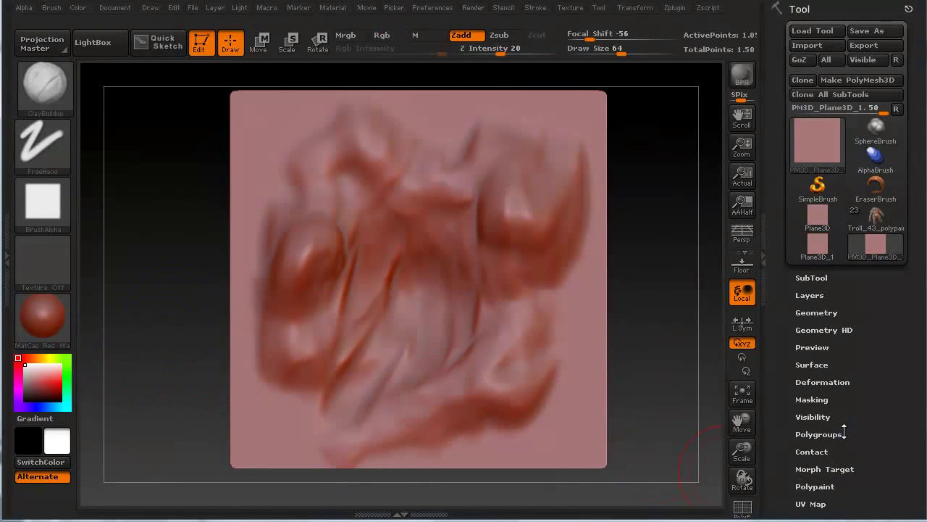
Step: Add surface noise to the mesh with a scale of 120.9643 and a strength of -0.0009
left_click(812, 364)
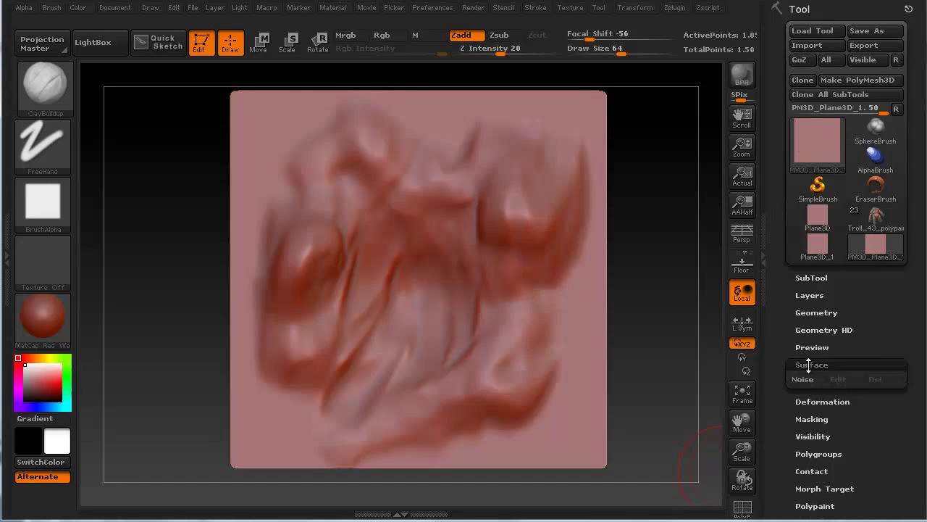
left_click(802, 380)
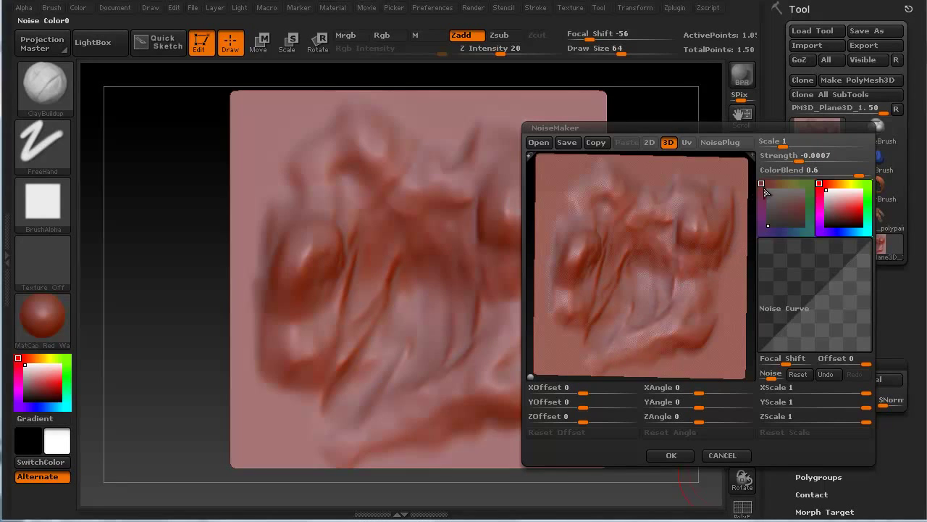
left_click_drag(782, 145, 820, 146)
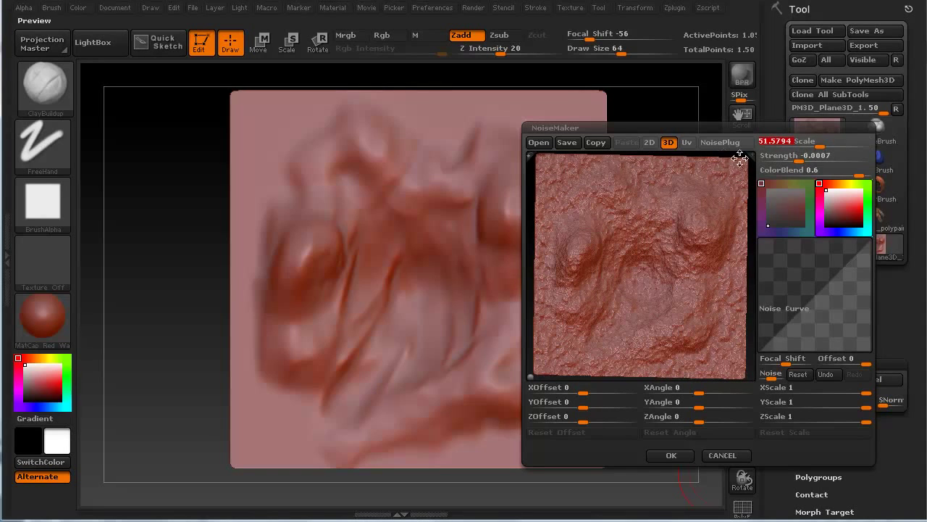
left_click_drag(823, 146, 833, 143)
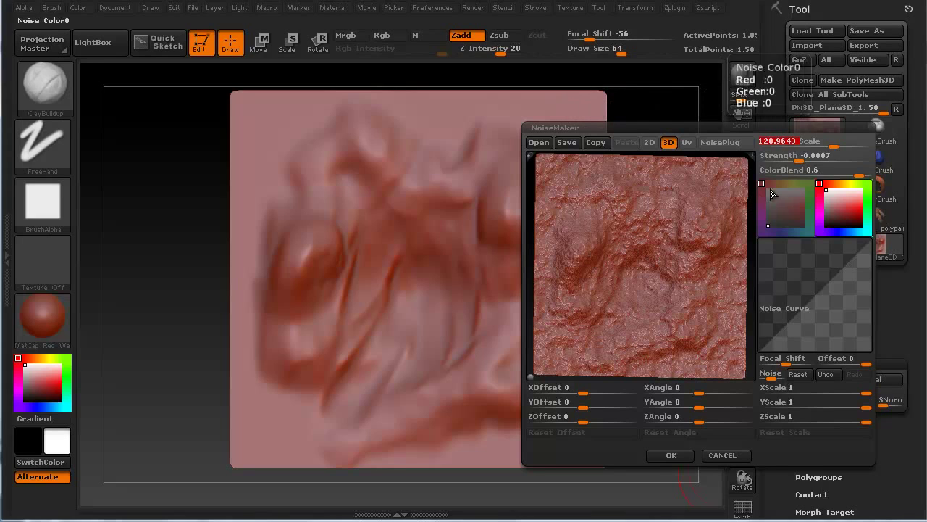
mouse_move(797, 157)
left_mouse_down()
mouse_move(839, 161)
mouse_move(791, 161)
mouse_move(809, 163)
left_mouse_up()
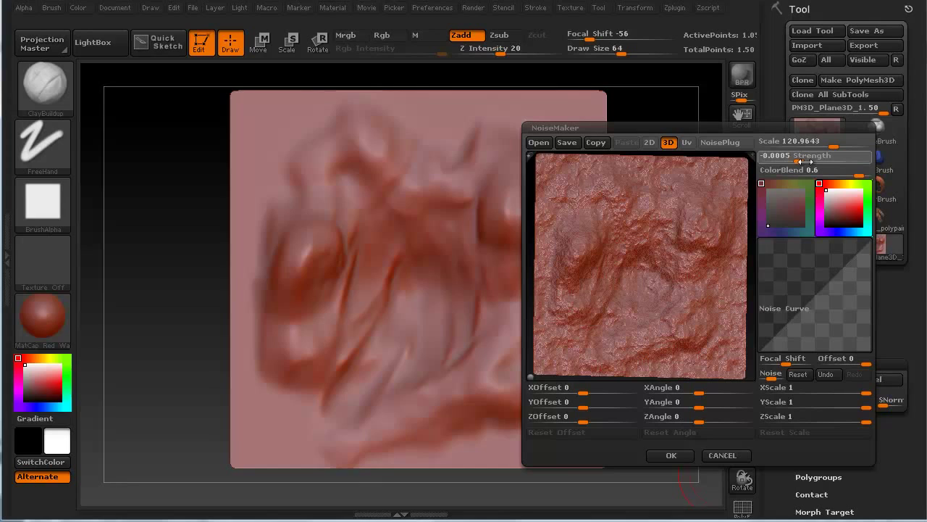
left_click_drag(805, 162, 804, 162)
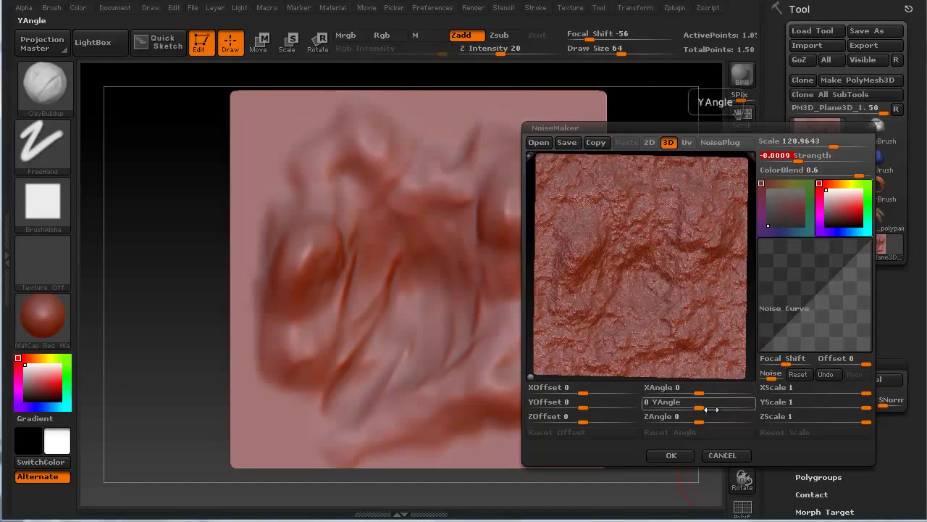
left_click(671, 455)
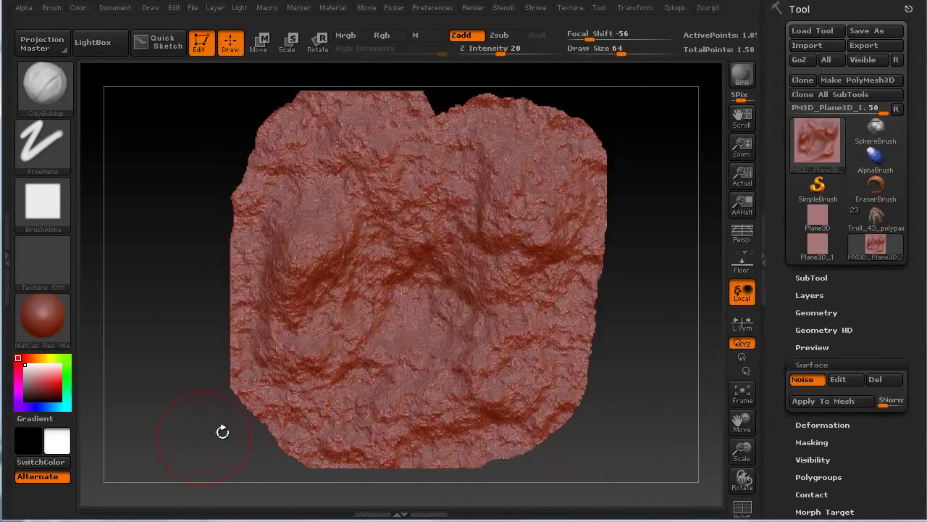
Step: Switch the noisy plane's material to mah_modeling_01
left_click_drag(182, 432, 110, 288)
mouse_move(152, 370)
left_mouse_down("alt")
mouse_move(139, 335)
mouse_move(154, 374)
left_mouse_up("alt")
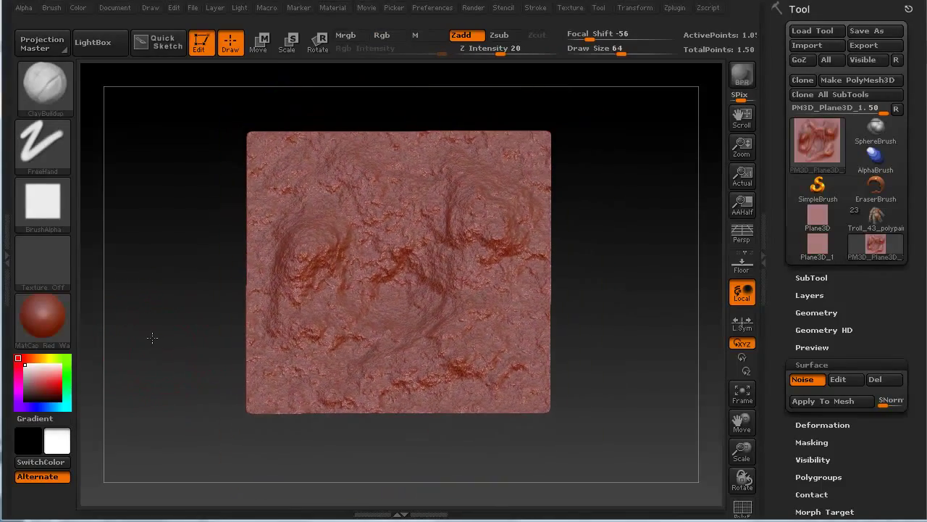
left_click_drag(159, 334, 171, 355)
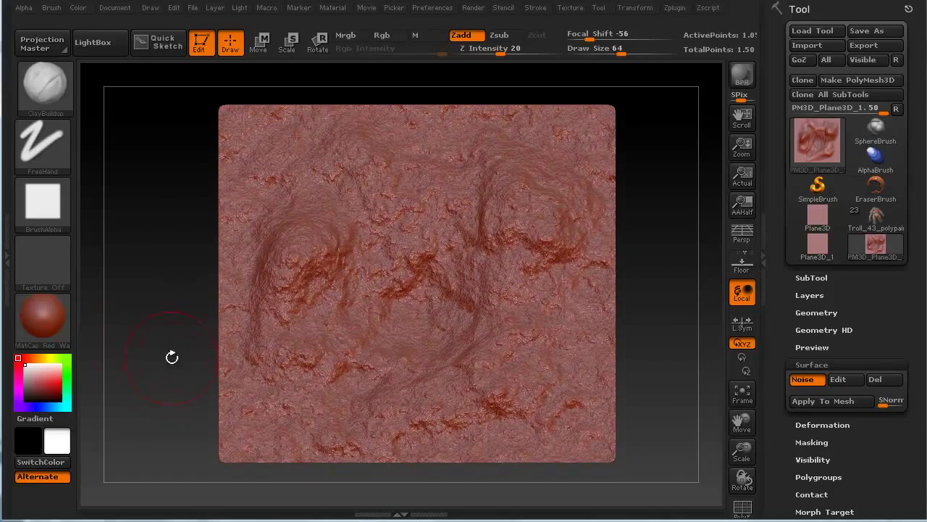
left_click(60, 316)
left_click(29, 313)
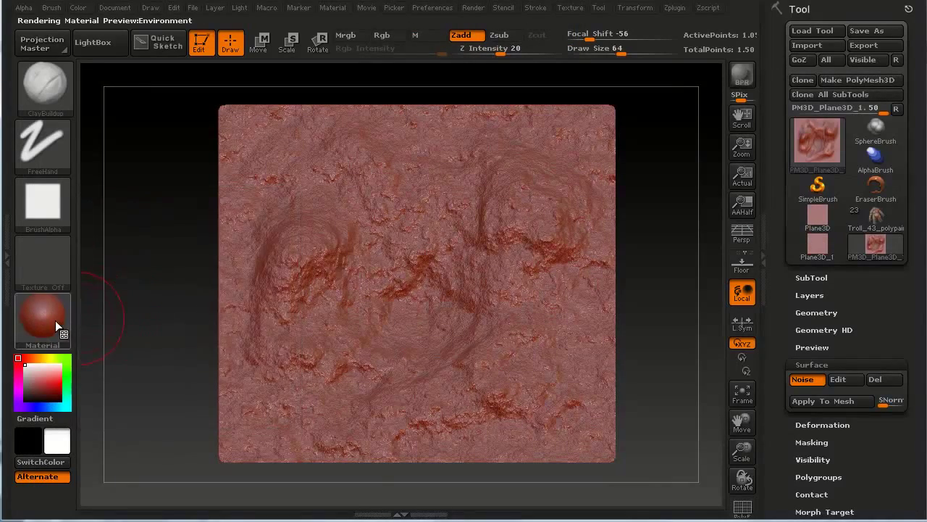
left_click(55, 320)
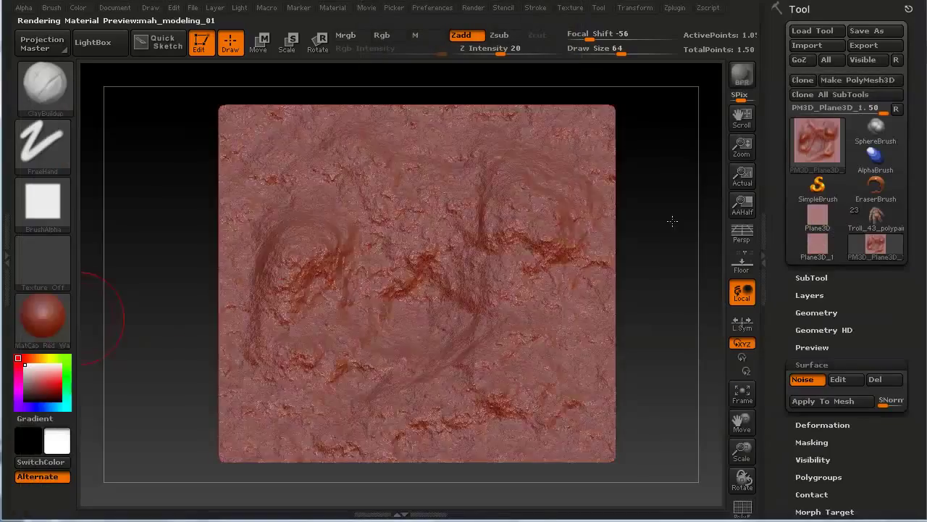
mouse_move(140, 387)
left_mouse_down()
mouse_move(141, 369)
mouse_move(141, 379)
mouse_move(159, 387)
left_mouse_up()
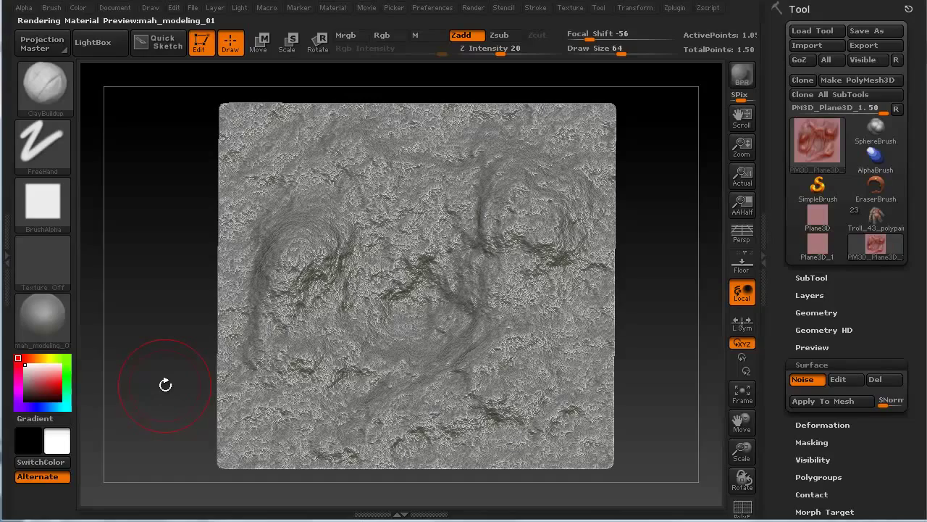
Step: Check the noise at a lower subdivision level, return to the highest level, and apply the noise to the mesh
key("shift")
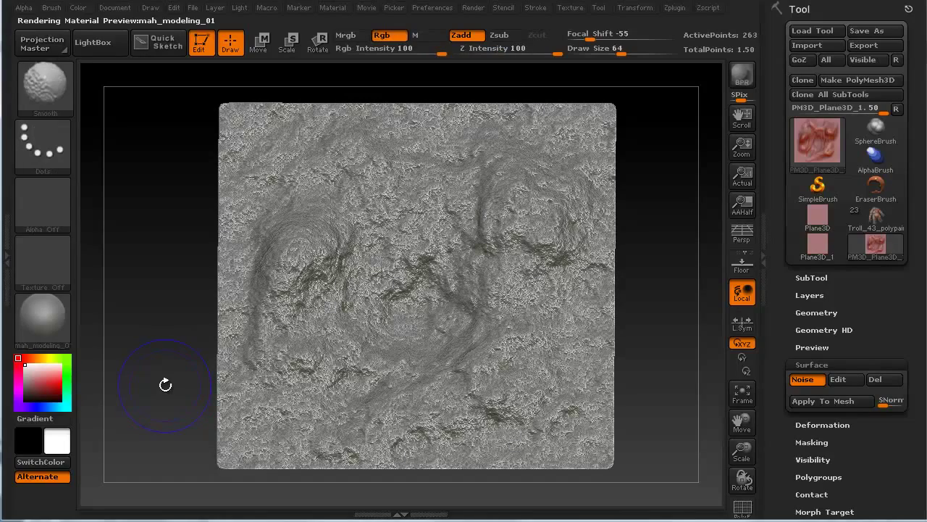
mouse_move(166, 385)
left_mouse_down()
mouse_move(173, 386)
mouse_move(145, 372)
mouse_move(159, 397)
mouse_move(156, 368)
left_mouse_up()
key("shift")
key("shift")
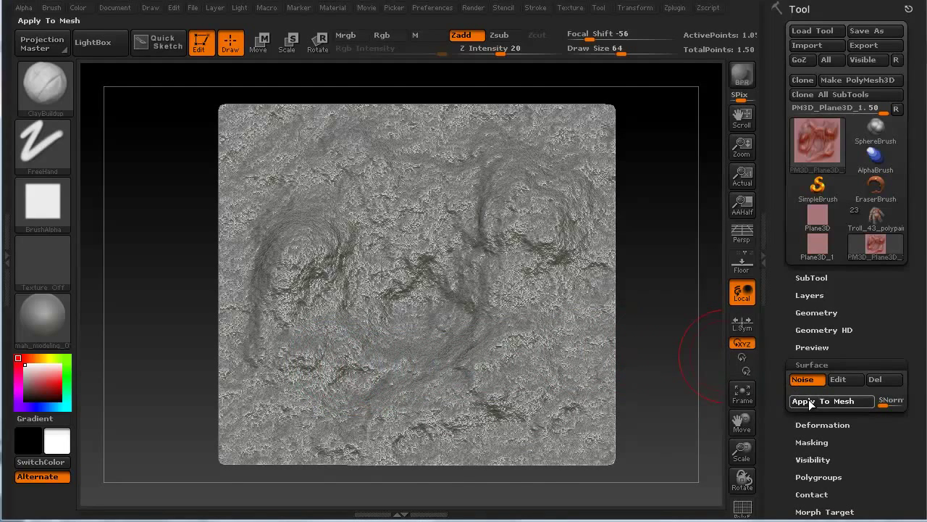
left_click(808, 401)
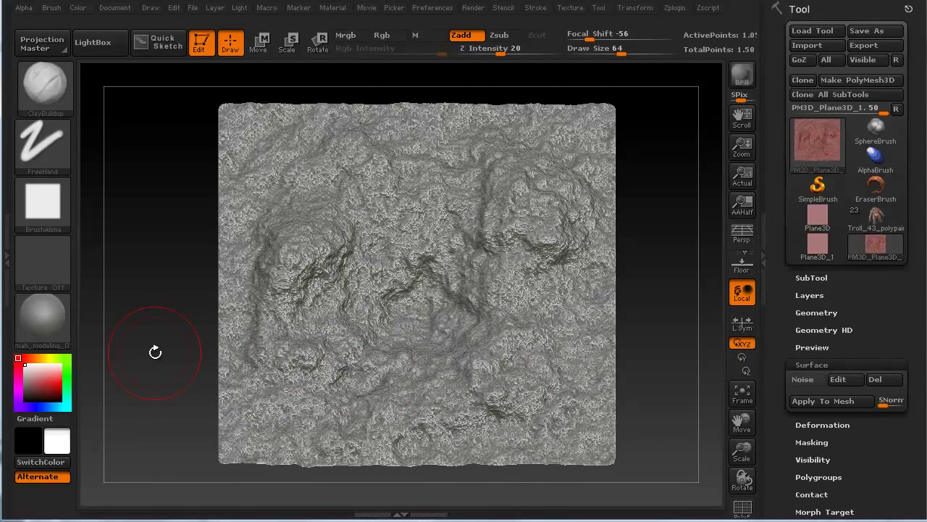
Step: Step the mesh down three subdivision levels to examine the applied noise in the lower-resolution geometry
key("shift")
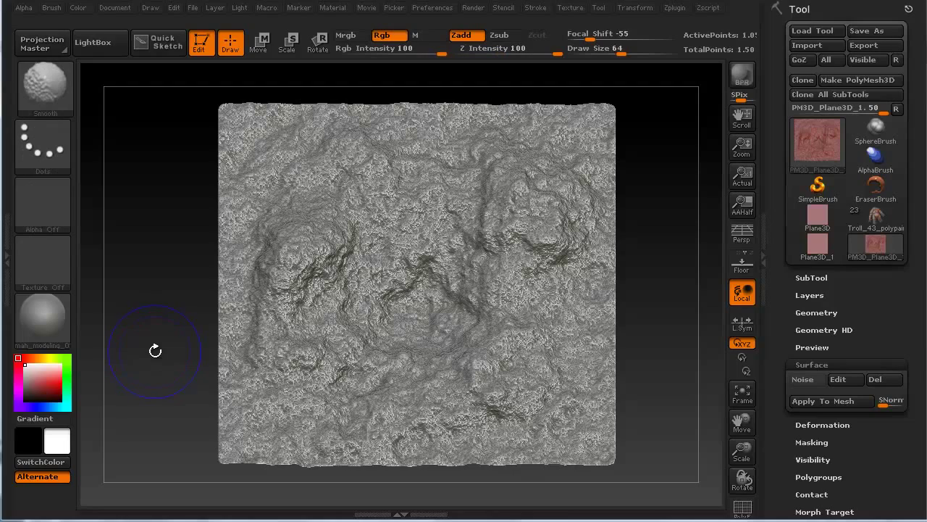
key("shift+d")
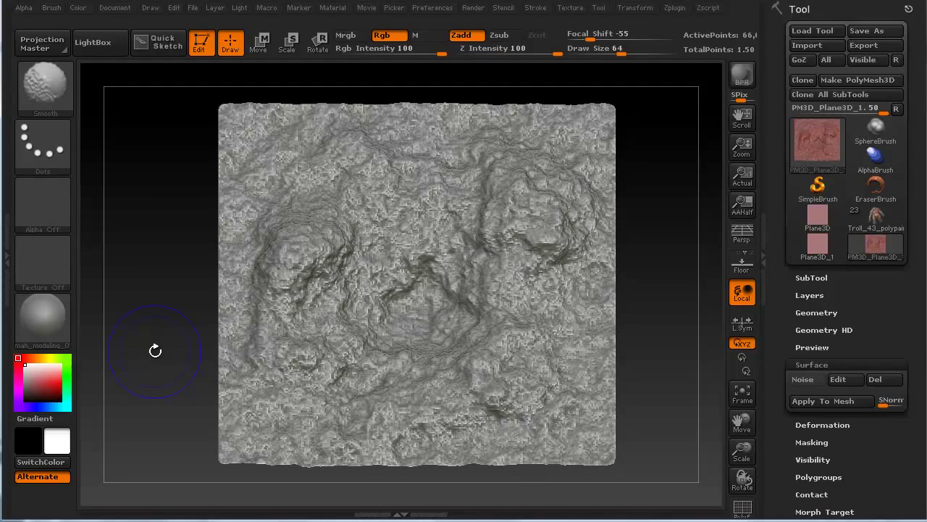
key("shift+d")
mouse_move(154, 365)
left_mouse_down()
mouse_move(157, 373)
mouse_move(176, 357)
mouse_move(172, 340)
mouse_move(174, 400)
mouse_move(180, 387)
left_mouse_up()
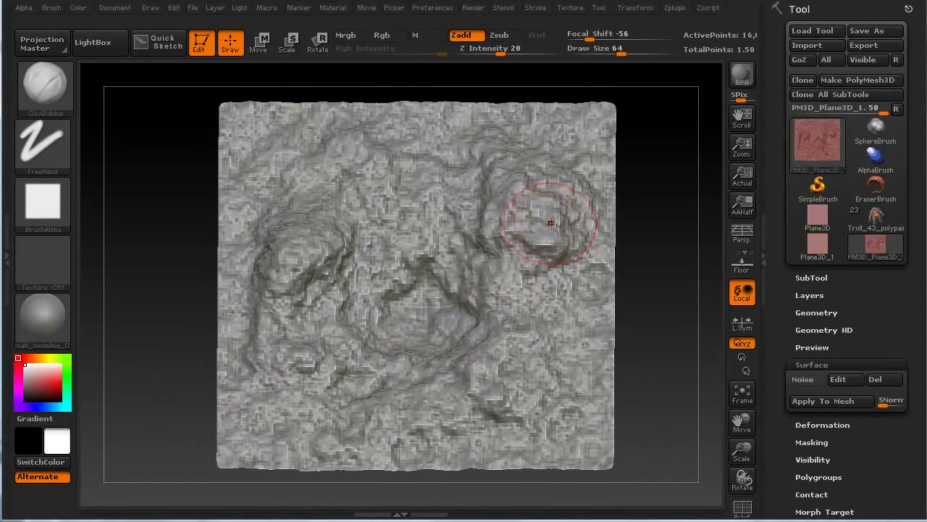
left_click_drag(171, 315, 167, 315)
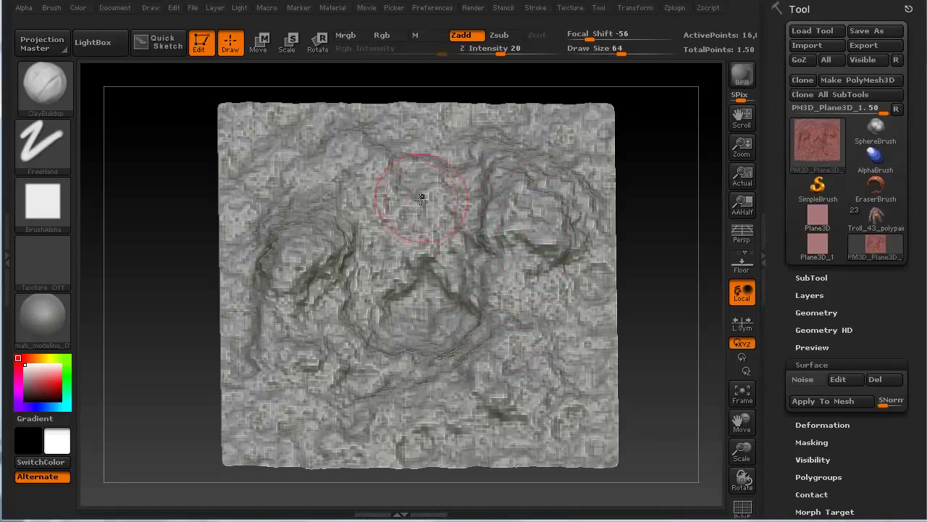
left_click_drag(156, 323, 159, 312)
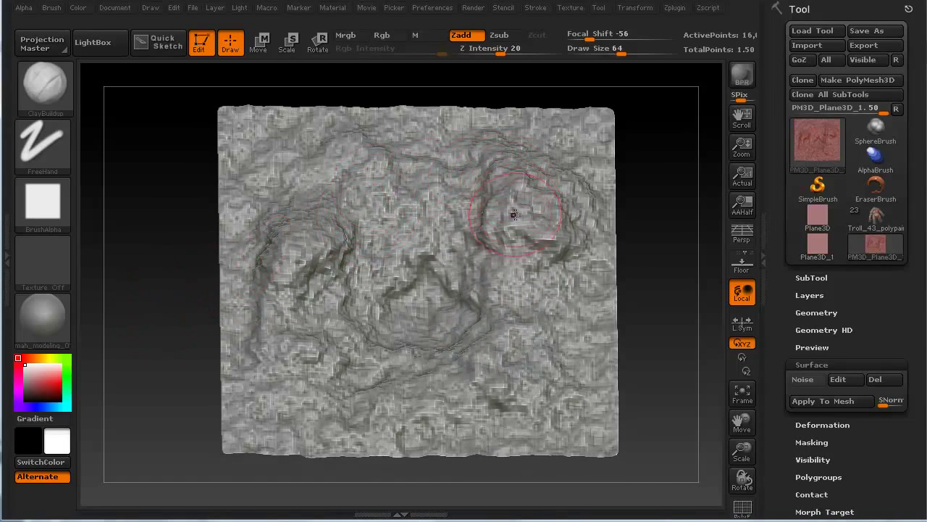
left_click_drag(195, 344, 145, 369)
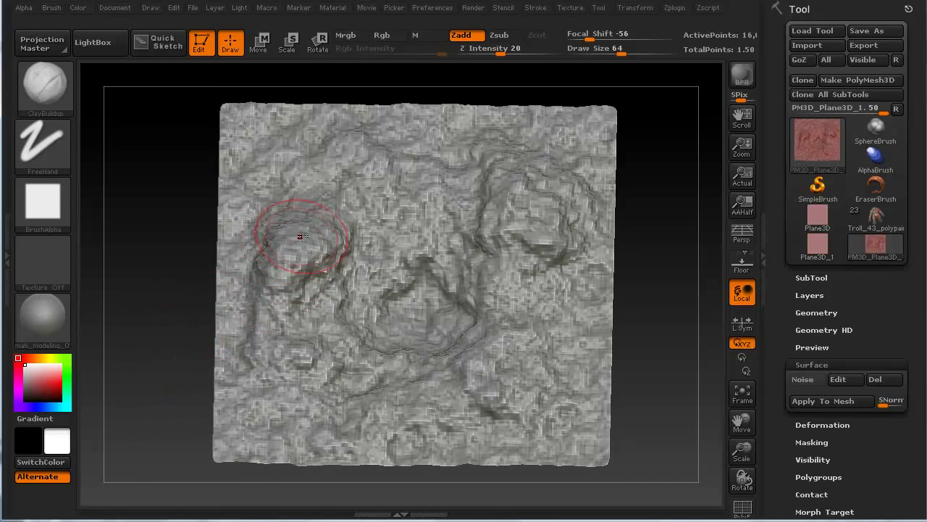
left_click_drag(161, 320, 162, 309)
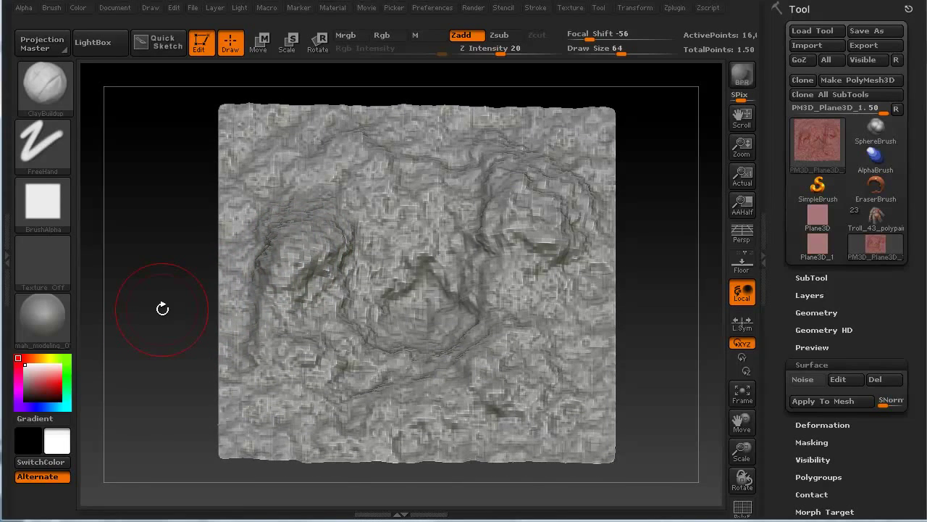
Step: Paint a freehand mask across the raised forms, blur its edges, and clear the mask
key("ctrl")
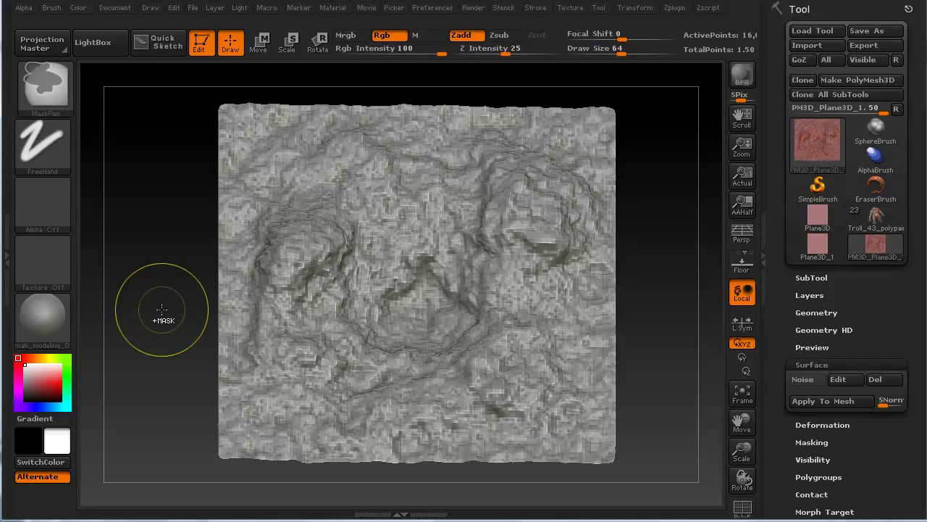
mouse_move(280, 249)
left_mouse_down("ctrl")
mouse_move(320, 215)
mouse_move(355, 203)
mouse_move(261, 254)
mouse_move(376, 177)
mouse_move(289, 259)
mouse_move(285, 302)
mouse_move(392, 281)
mouse_move(390, 182)
mouse_move(270, 210)
mouse_move(273, 271)
mouse_move(389, 175)
mouse_move(486, 189)
mouse_move(484, 250)
mouse_move(545, 191)
mouse_move(504, 168)
mouse_move(557, 251)
mouse_move(539, 314)
mouse_move(447, 258)
mouse_move(356, 286)
mouse_move(371, 373)
mouse_move(274, 342)
mouse_move(301, 265)
left_mouse_up("ctrl")
left_click_drag(158, 253, 154, 287)
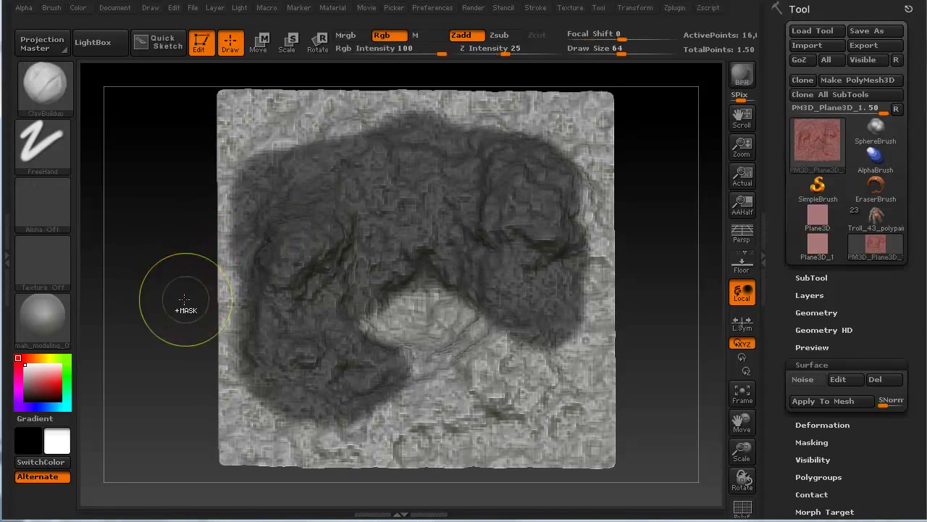
left_click(324, 257, "ctrl")
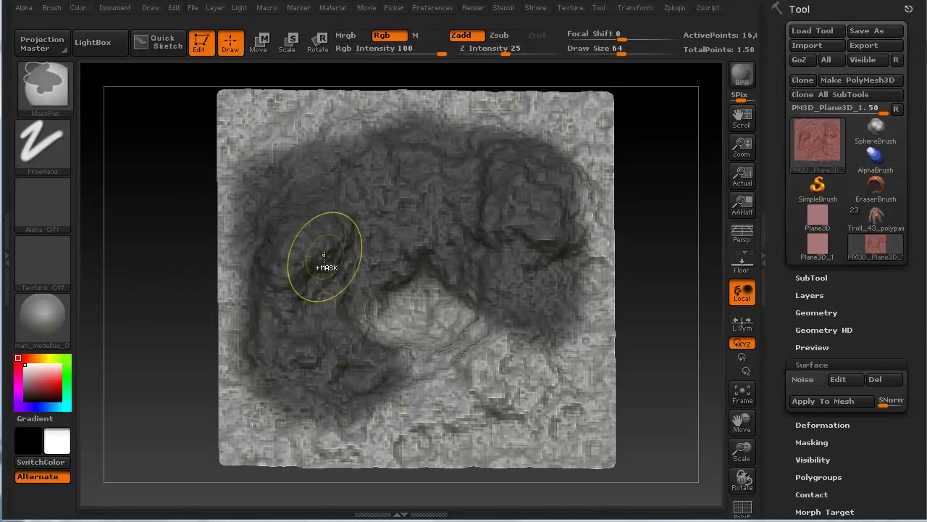
mouse_move(159, 358)
left_mouse_down()
mouse_move(140, 321)
mouse_move(142, 365)
left_mouse_up()
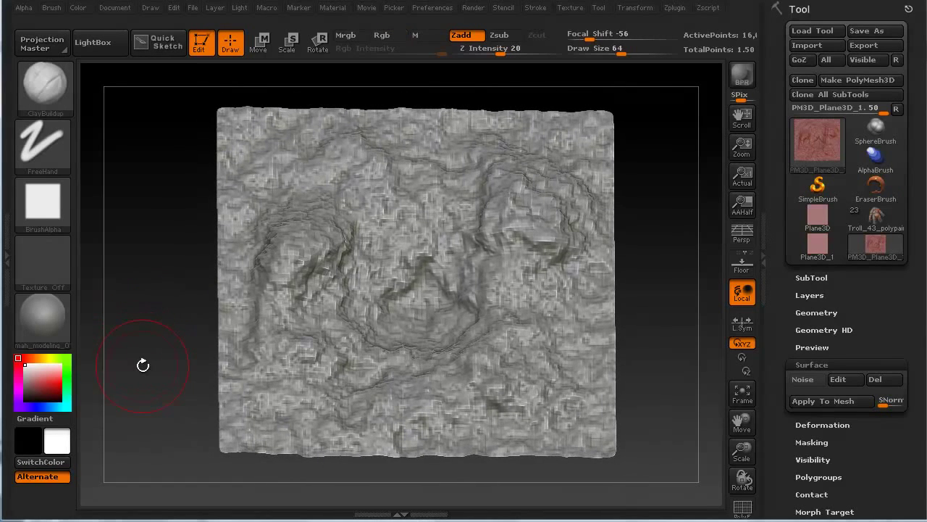
Step: Set the masking brush to the DragRect stroke with Alpha 08
key("ctrl")
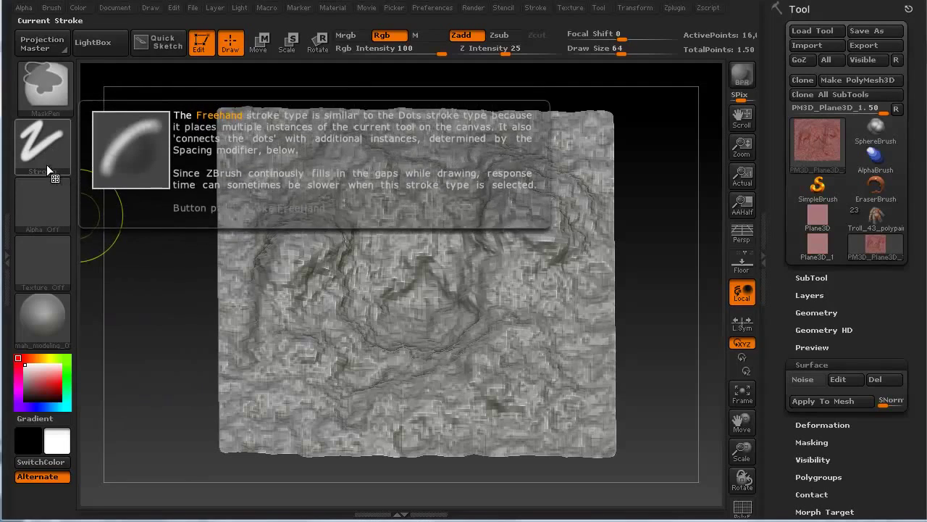
left_click(53, 154)
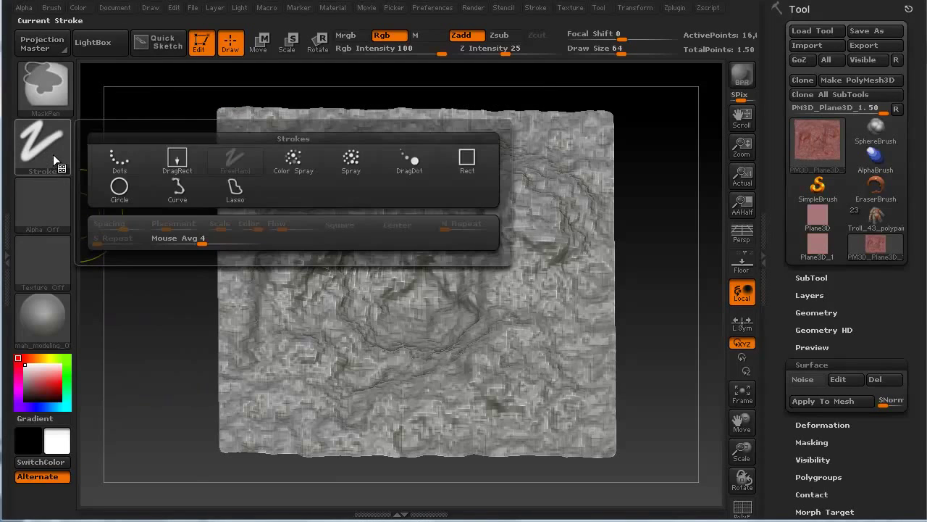
left_click(177, 161)
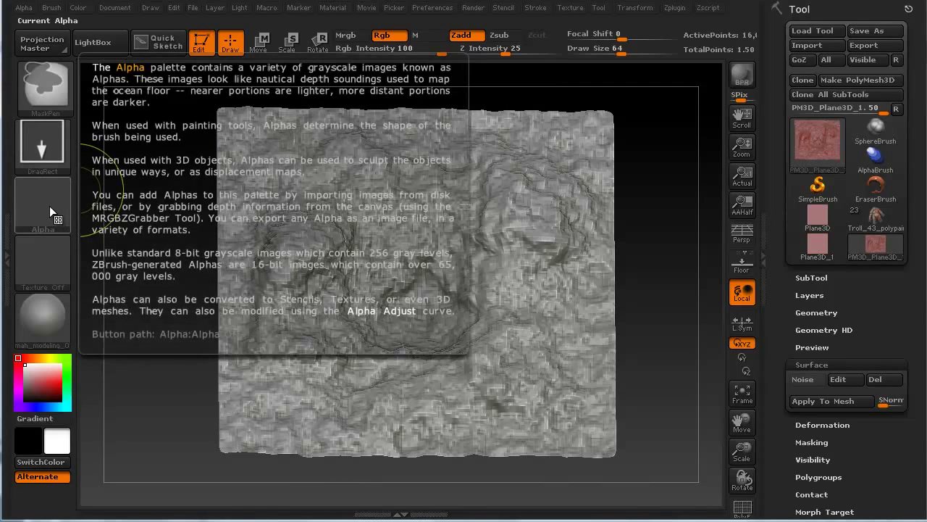
left_click(49, 206)
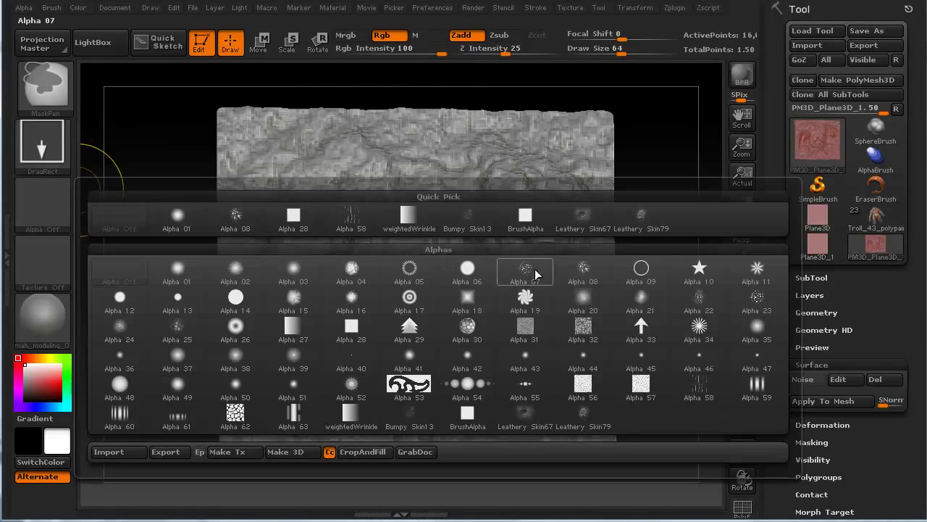
left_click(583, 273)
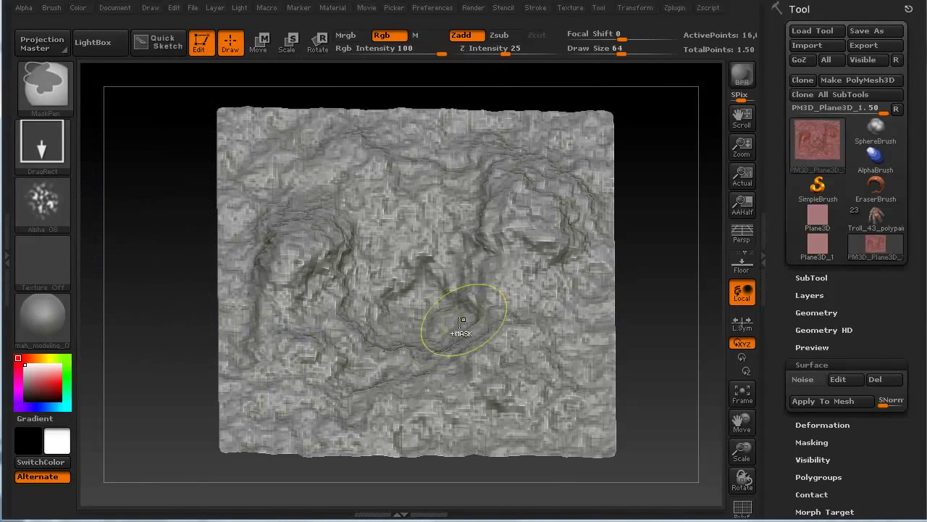
Step: Stamp speckled masks of varied sizes over the raised forms and the lower area of the plane
left_click_drag(522, 228, 454, 376, "ctrl")
left_click_drag(517, 245, 463, 358, "ctrl")
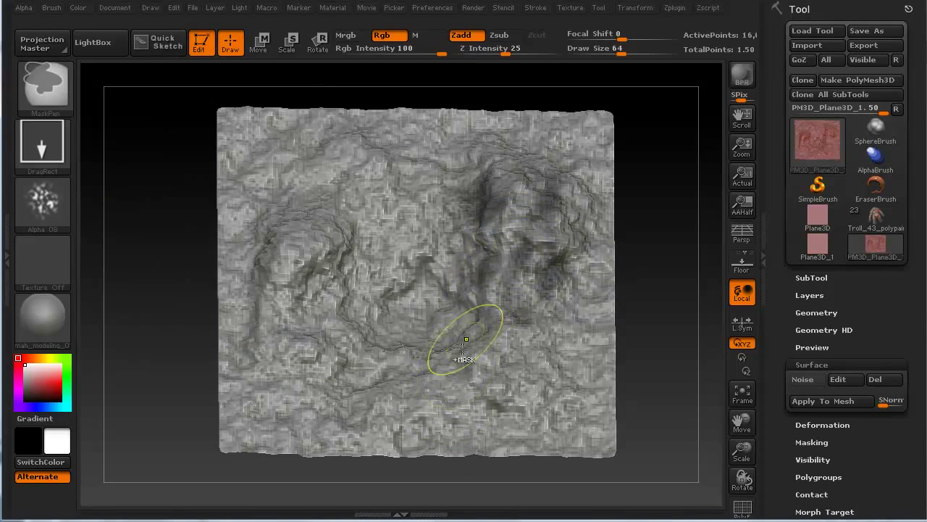
left_click_drag(483, 275, 475, 391, "ctrl")
left_click_drag(495, 322, 524, 437, "ctrl")
left_click_drag(527, 338, 514, 474, "ctrl")
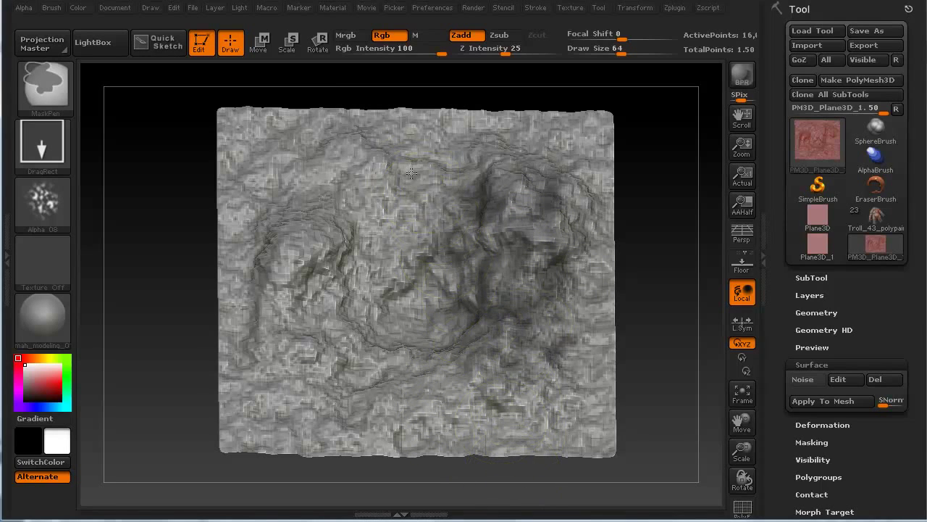
left_click_drag(399, 185, 400, 294, "ctrl")
left_click_drag(375, 245, 316, 370, "ctrl")
mouse_move(341, 252)
left_mouse_down()
mouse_move(285, 283)
mouse_move(304, 355)
mouse_move(289, 407)
mouse_move(311, 358)
mouse_move(355, 337)
mouse_move(357, 359)
mouse_move(298, 363)
left_mouse_up()
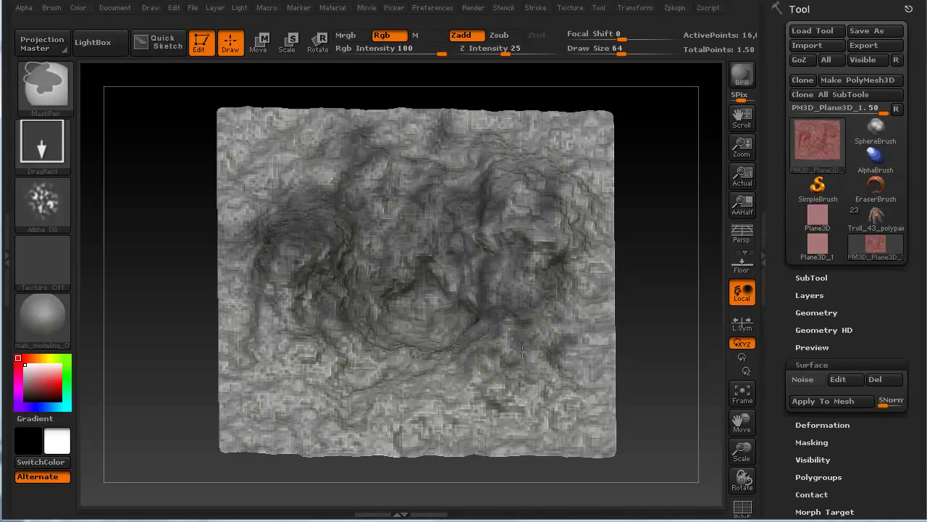
left_click_drag(520, 357, 488, 427, "ctrl")
left_click_drag(482, 381, 439, 417, "ctrl")
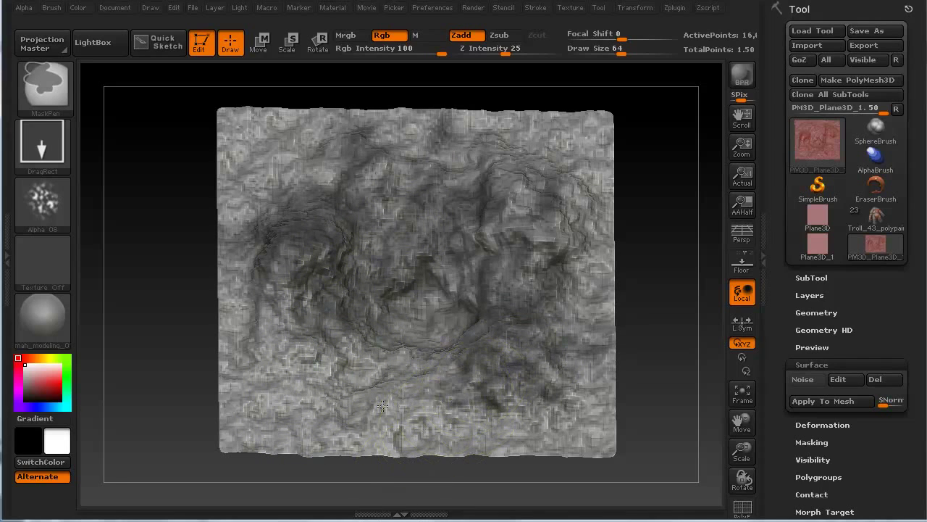
left_click_drag(392, 394, 362, 421, "ctrl")
left_click_drag(487, 254, 448, 294, "ctrl")
left_click_drag(535, 195, 489, 274, "ctrl")
mouse_move(512, 218)
left_mouse_down("ctrl")
mouse_move(449, 287)
mouse_move(478, 269)
mouse_move(429, 306)
left_mouse_up("ctrl")
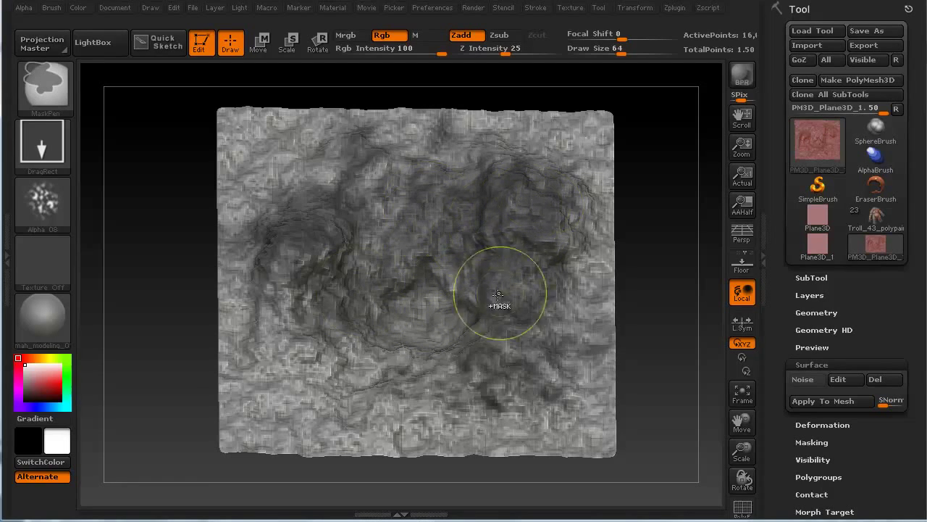
mouse_move(168, 407)
left_mouse_down()
mouse_move(167, 383)
mouse_move(169, 410)
left_mouse_up()
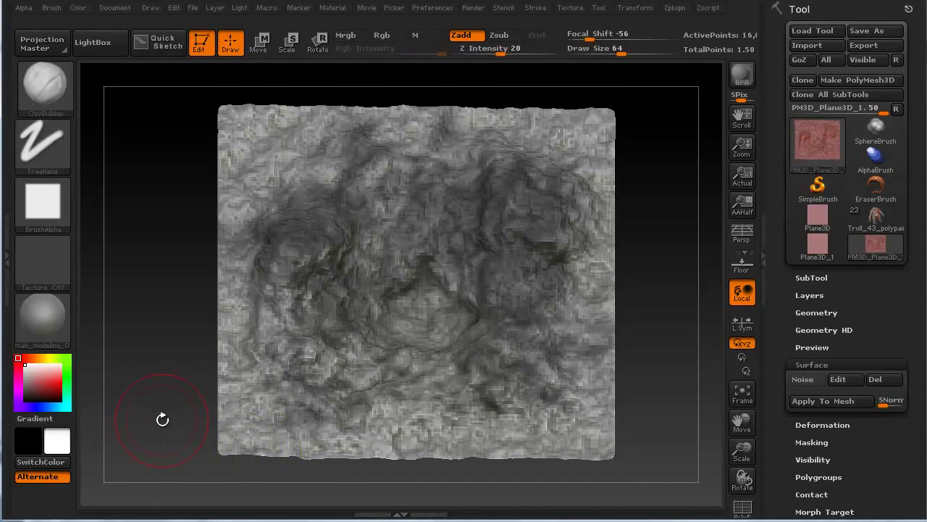
Step: Return the mesh to its highest subdivision level and invert the mask
key("ctrl+d")
mouse_move(158, 419)
left_mouse_down()
mouse_move(146, 395)
mouse_move(153, 412)
mouse_move(135, 410)
left_mouse_up()
key("ctrl")
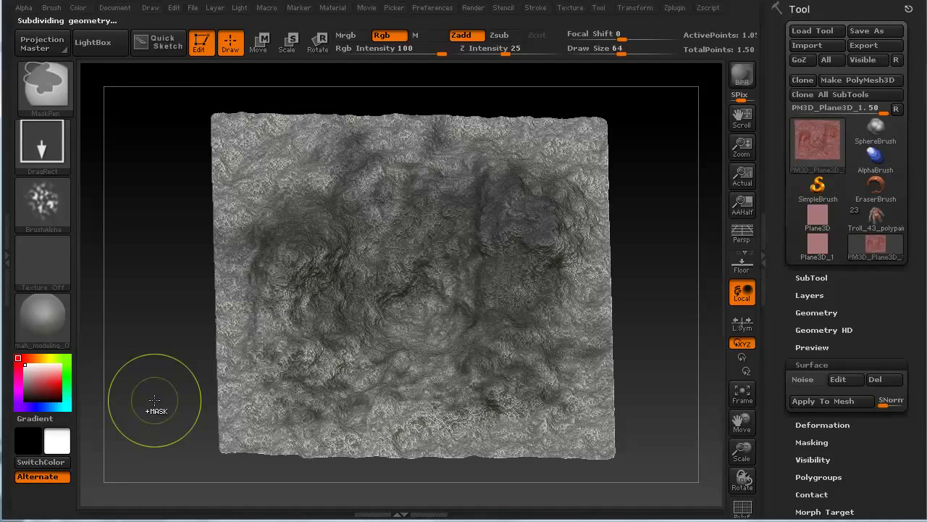
mouse_move(154, 394)
left_mouse_down()
mouse_move(154, 420)
mouse_move(155, 353)
mouse_move(150, 410)
mouse_move(157, 408)
left_mouse_up()
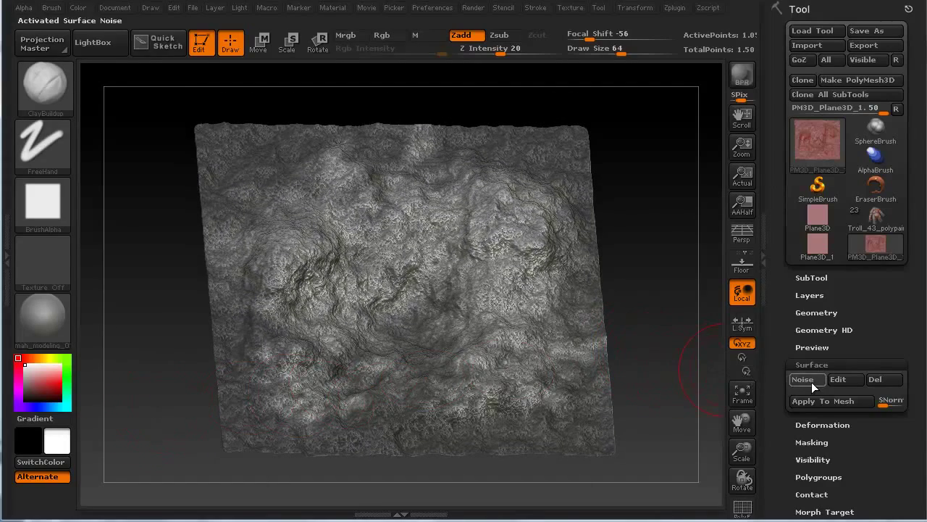
Step: Turn on 3D surface noise for the masked plane, accepting a scale of 120.9643 and a strength of -0.0009
left_click(838, 379)
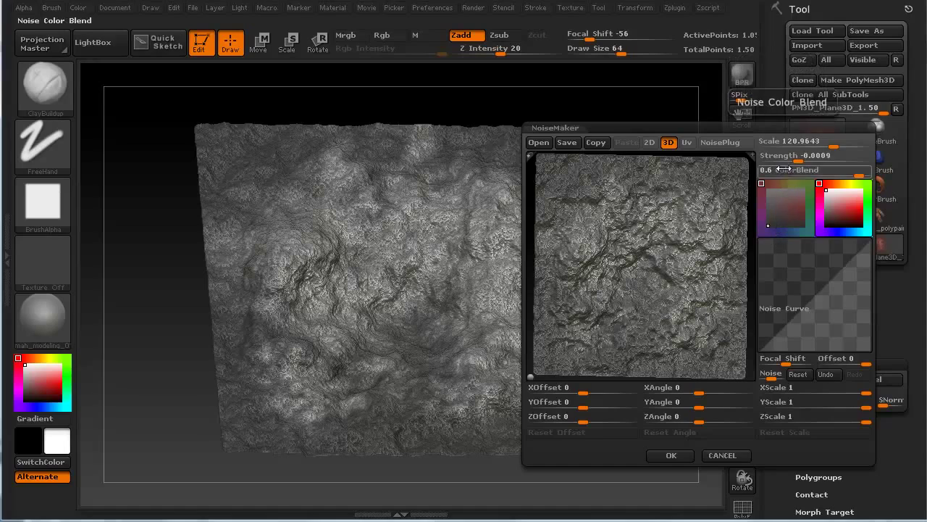
left_click(660, 453)
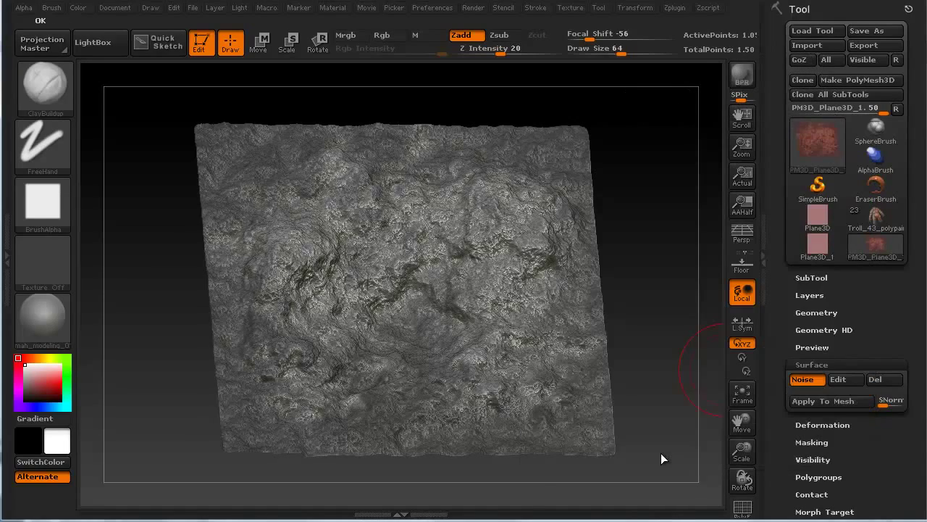
left_click_drag(644, 321, 649, 267)
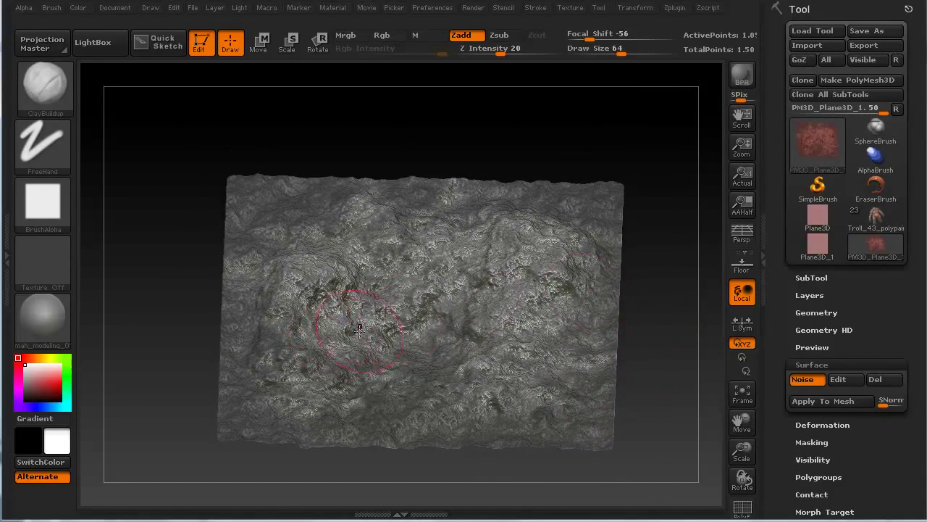
left_click_drag(163, 372, 173, 380)
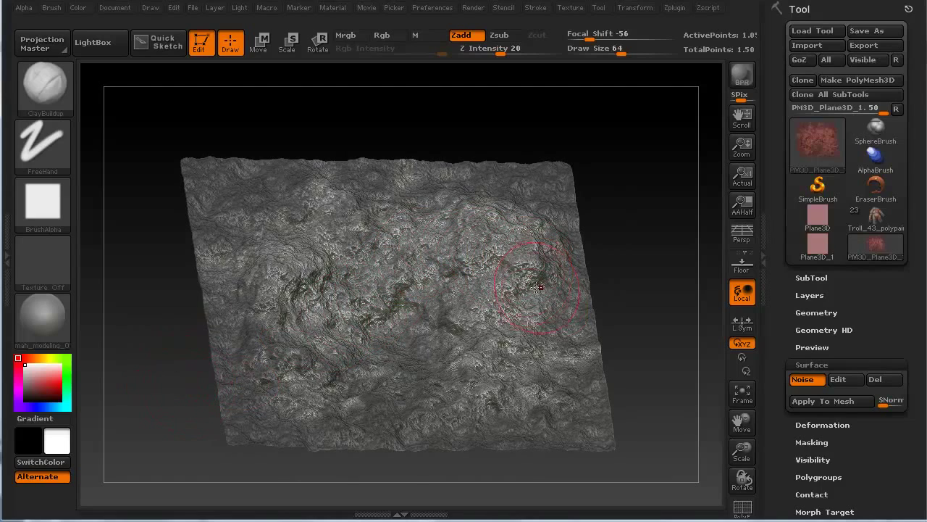
left_click_drag(182, 414, 187, 400)
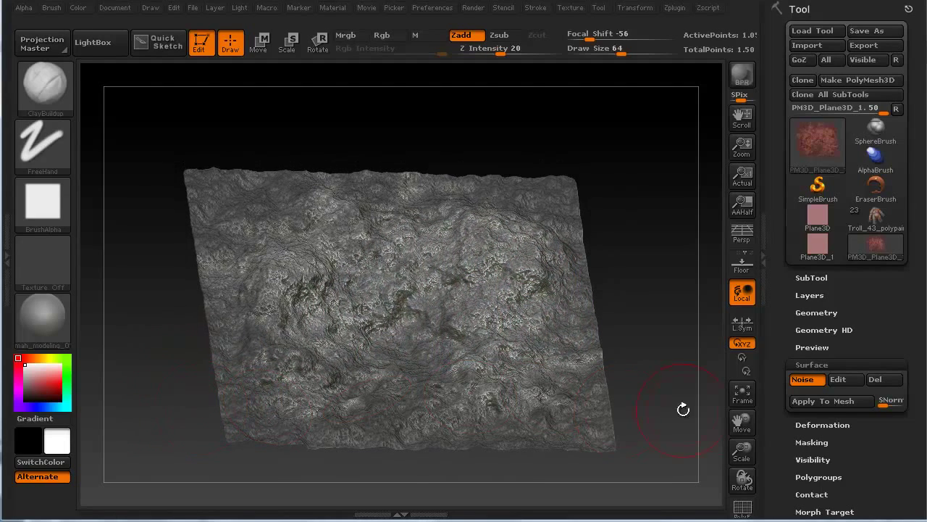
Step: Apply the surface noise to the masked mesh and undo the application
left_click(834, 400)
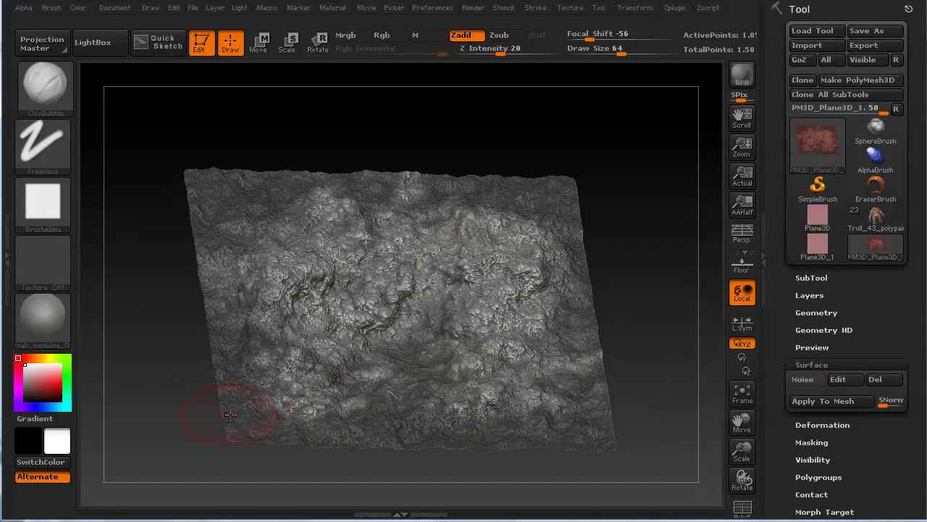
mouse_move(143, 415)
left_mouse_down()
mouse_move(130, 406)
mouse_move(136, 412)
left_mouse_up()
left_click_drag(142, 380, 138, 421)
key("ctrl+z")
mouse_move(140, 381)
left_mouse_down()
mouse_move(124, 388)
mouse_move(120, 319)
mouse_move(110, 356)
mouse_move(100, 338)
left_mouse_up()
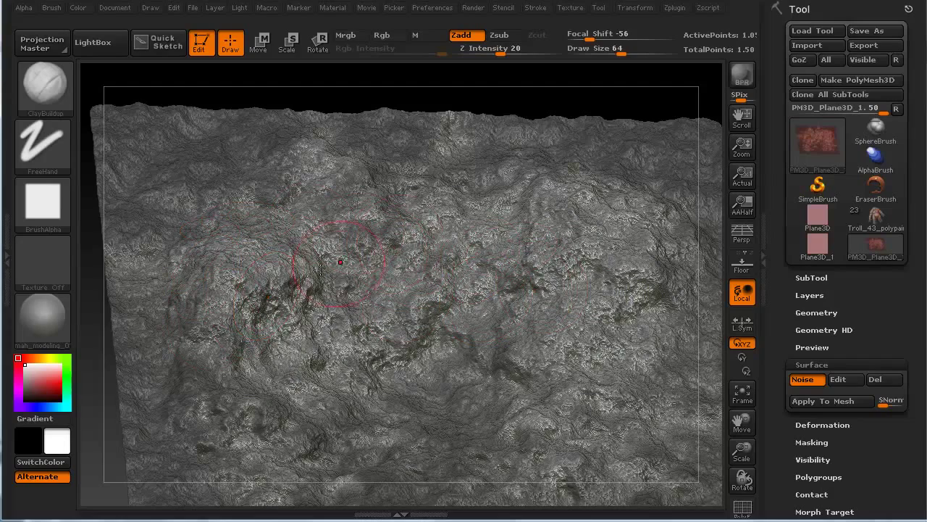
Step: Apply the surface noise to the masked mesh again and examine it unmasked with perspective turned on
left_click(812, 401)
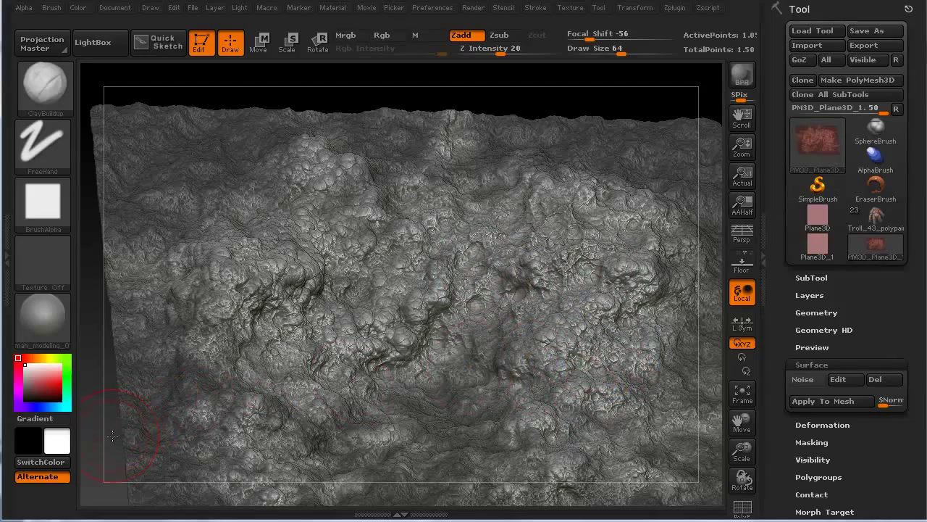
left_click_drag(113, 434, 147, 356)
key("p")
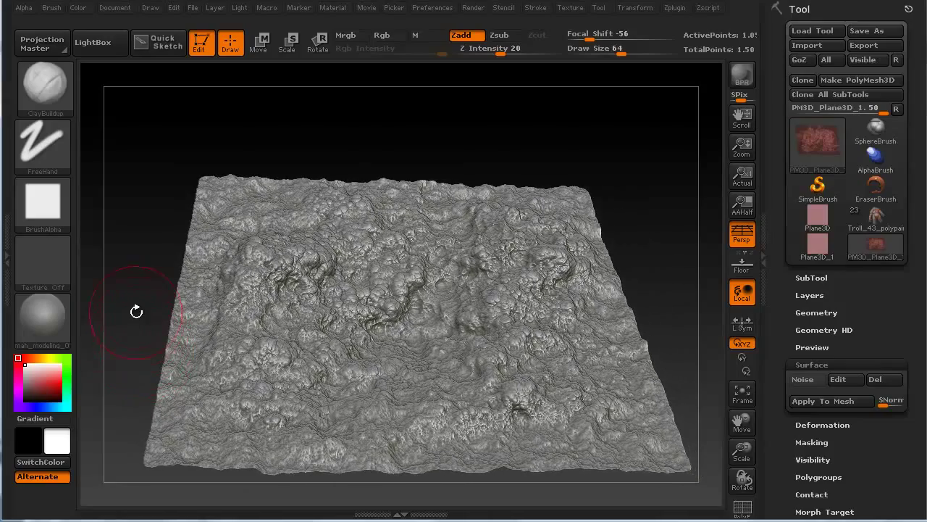
left_click_drag(136, 311, 158, 304)
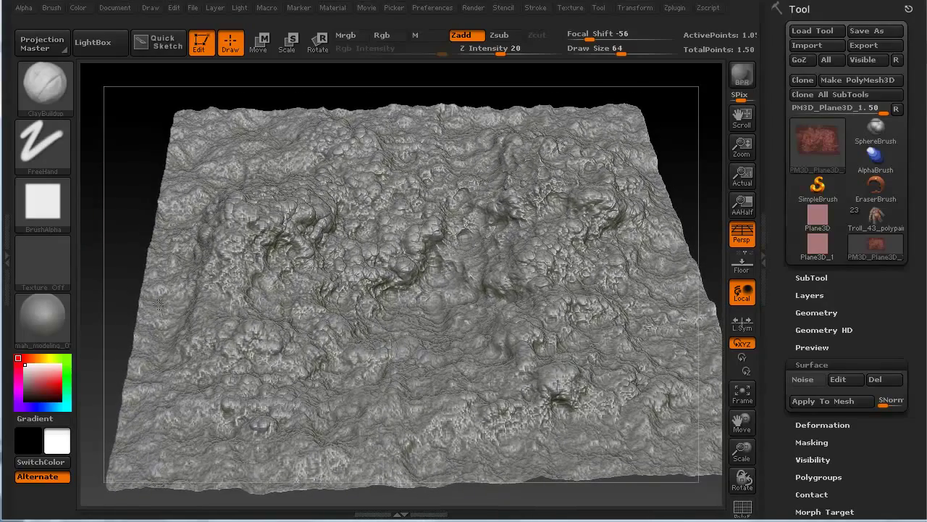
Step: Undo the noise application and clear the mask from the plane
left_click(158, 304, "ctrl")
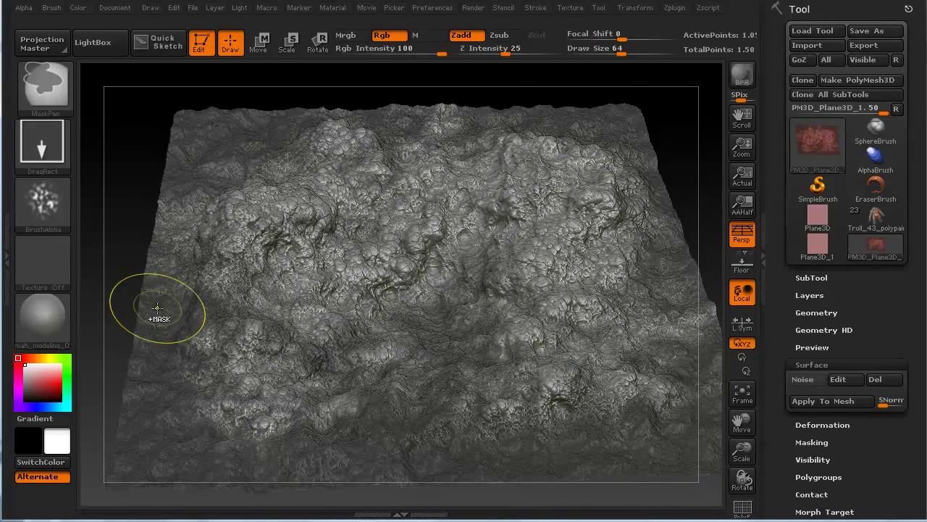
key("ctrl+z")
left_click_drag(126, 182, 123, 221, "ctrl")
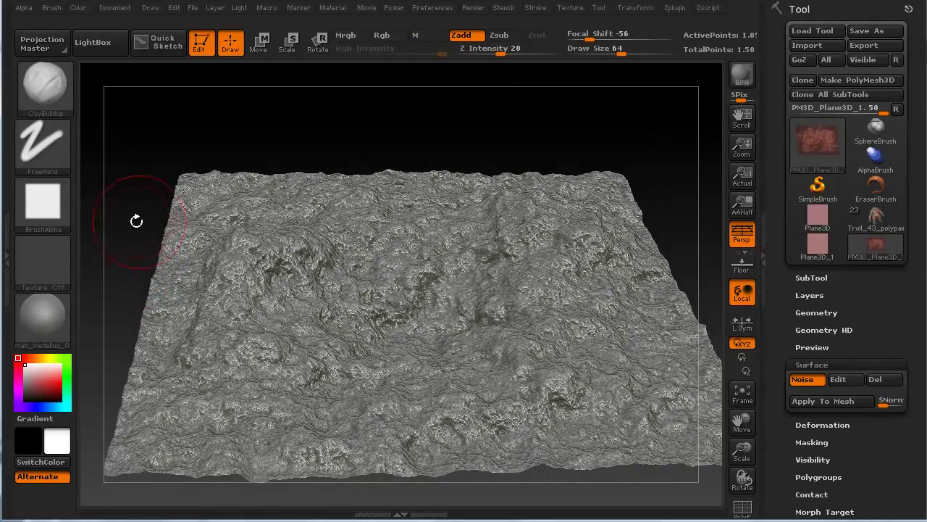
Step: Render a BPR preview of the unmasked plane with the surface noise active
left_click(743, 75)
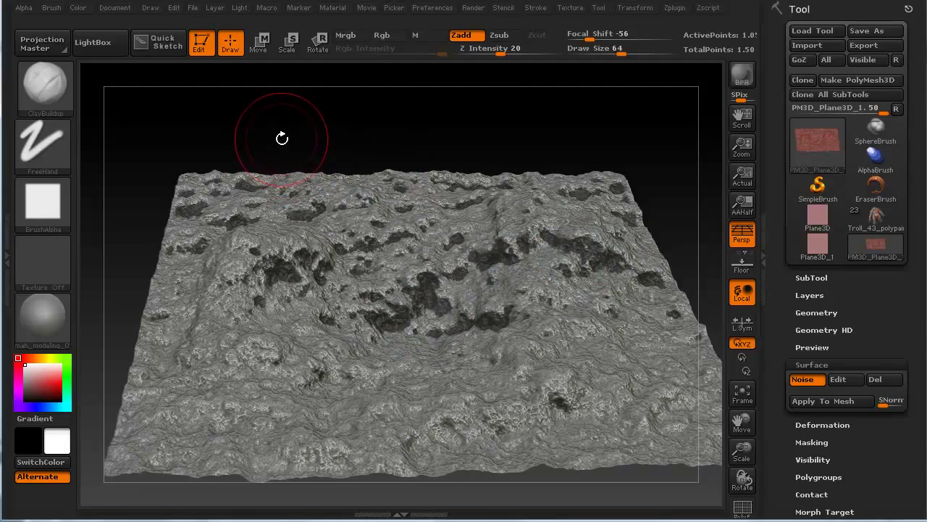
left_click_drag(278, 135, 278, 147)
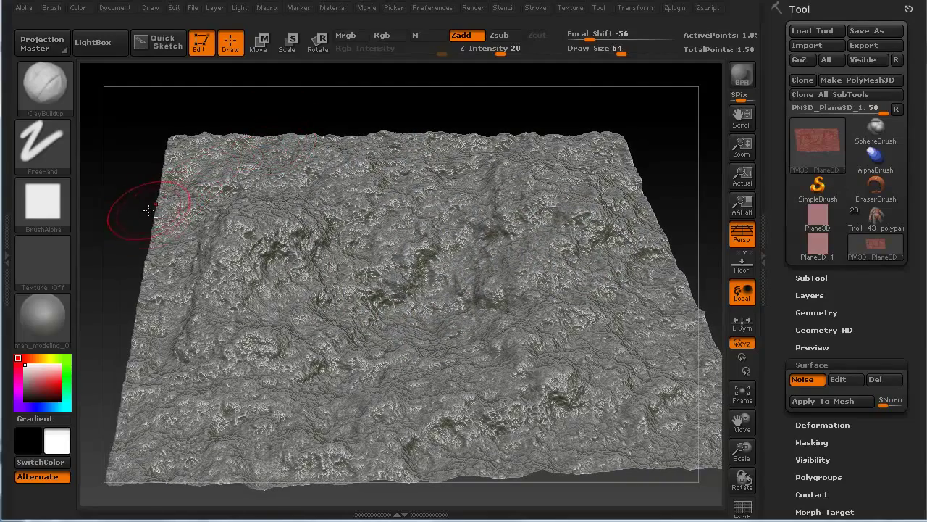
Step: Step the plane down to its coarse subdivision level for masking
left_click_drag(133, 197, 129, 188)
left_click_drag(126, 222, 125, 269, "alt")
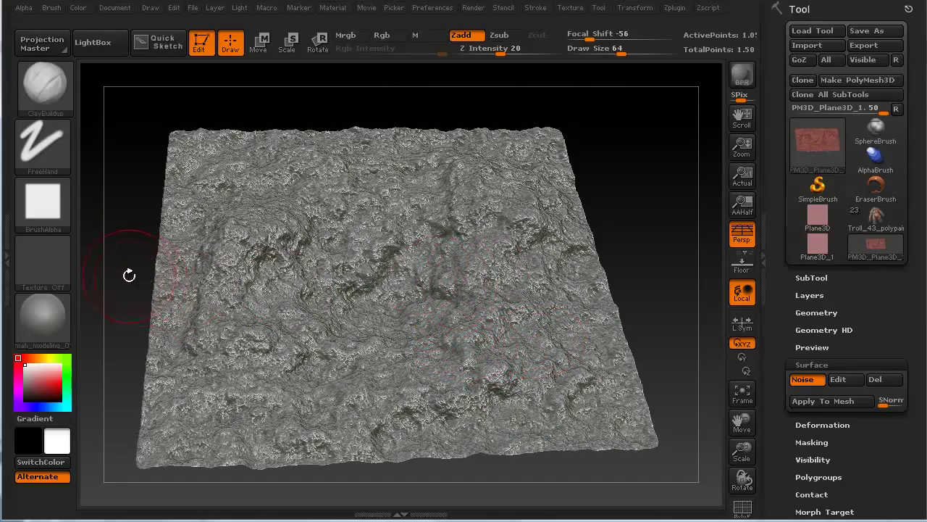
left_click_drag(129, 275, 190, 239)
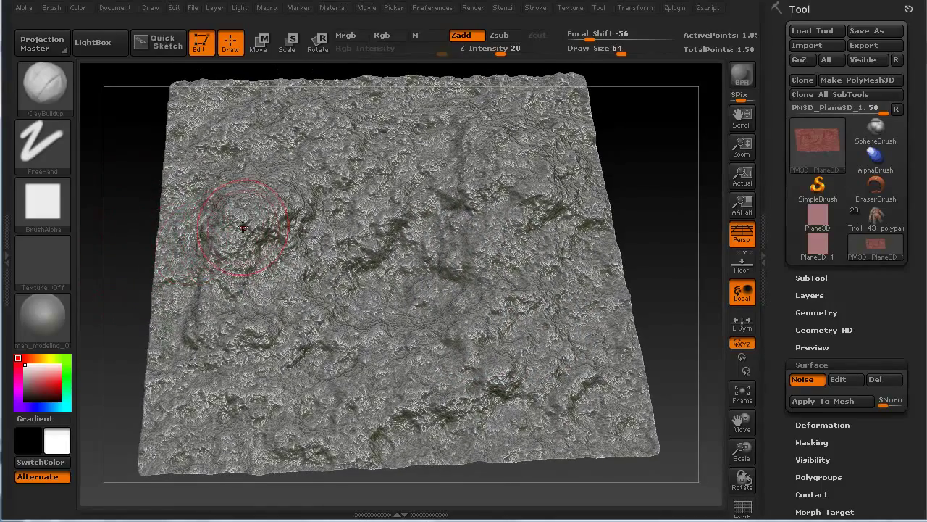
key("shift")
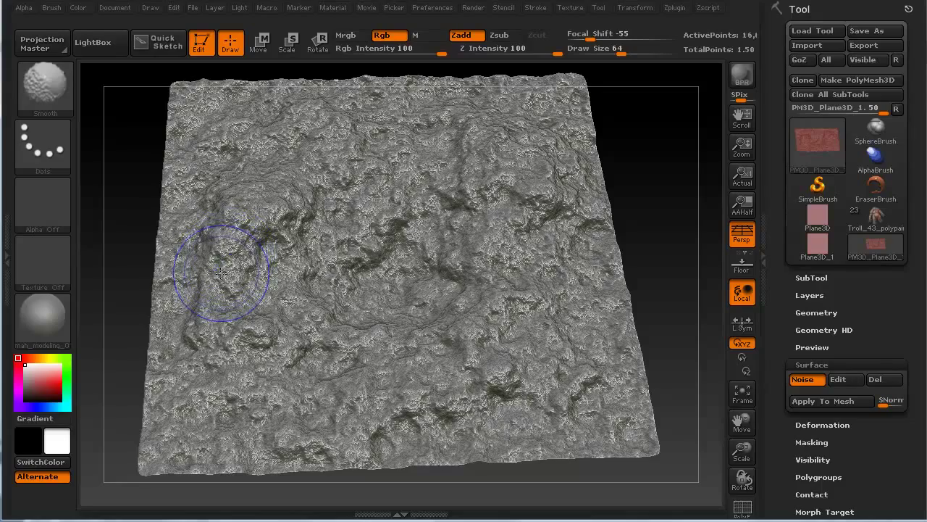
key("shift+d")
key("shift+d")
key("ctrl")
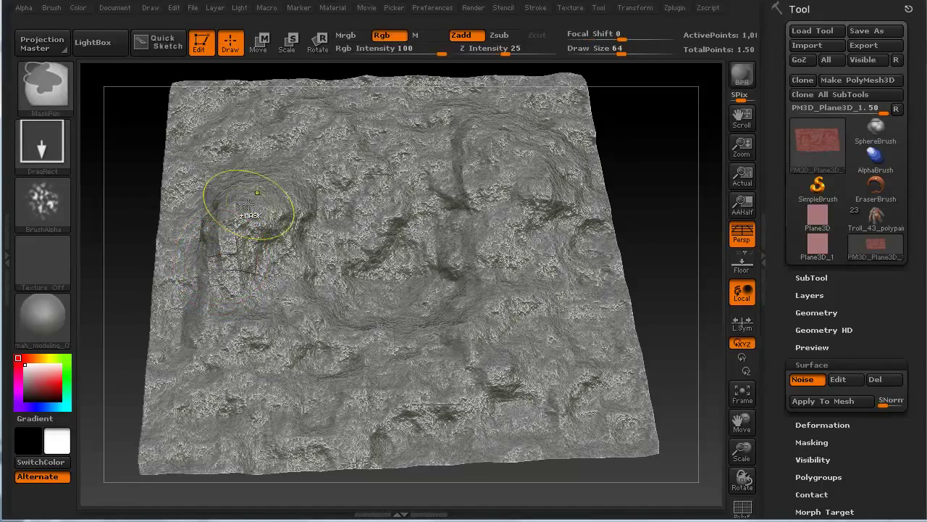
key("ctrl+z")
key("ctrl+z")
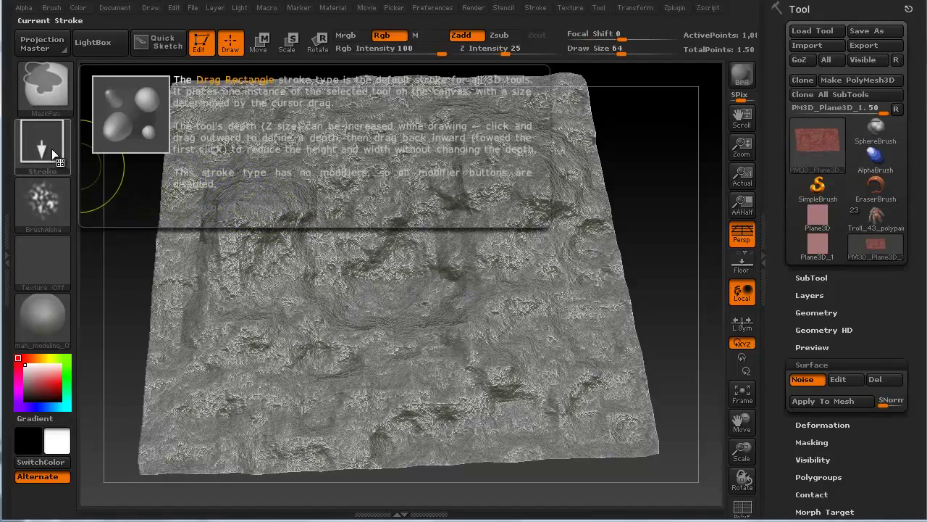
Step: Set the mask brush to a FreeHand stroke without an alpha and paint a mask over the bump near the plane's upper-left corner
left_click(51, 148, "ctrl")
left_click(230, 160, "ctrl")
left_click(54, 207, "ctrl")
left_click(101, 210, "ctrl")
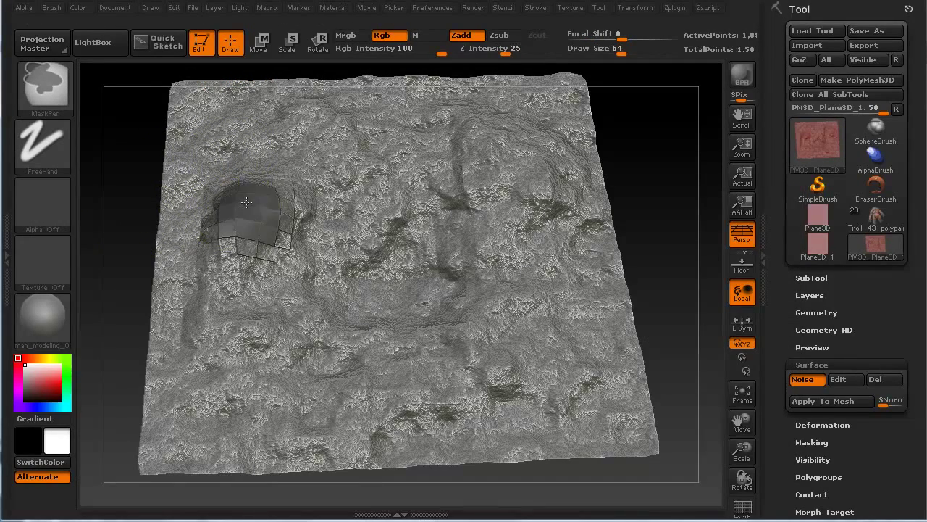
left_click_drag(247, 202, 253, 184, "ctrl")
left_click_drag(234, 241, 250, 293, "ctrl")
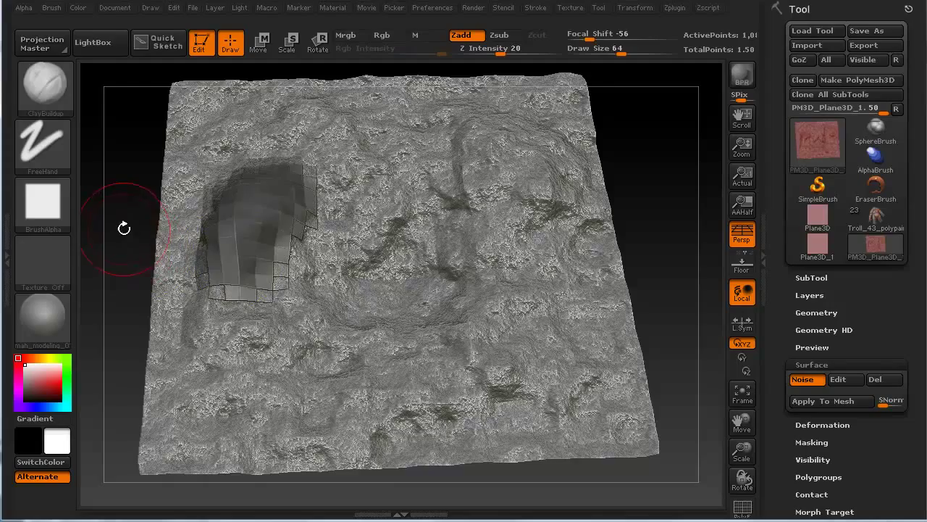
Step: Soften the painted mask with two blurs and examine its effect on the noise from a low angle
mouse_move(124, 224)
left_mouse_down()
mouse_move(129, 181)
mouse_move(128, 215)
left_mouse_up()
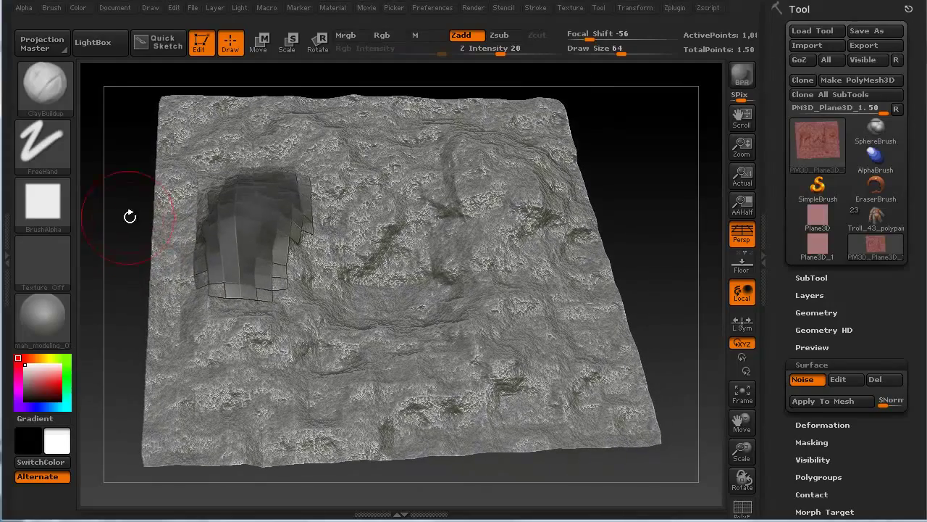
left_click(232, 245, "ctrl")
left_click(233, 245, "ctrl")
left_click_drag(137, 276, 121, 218)
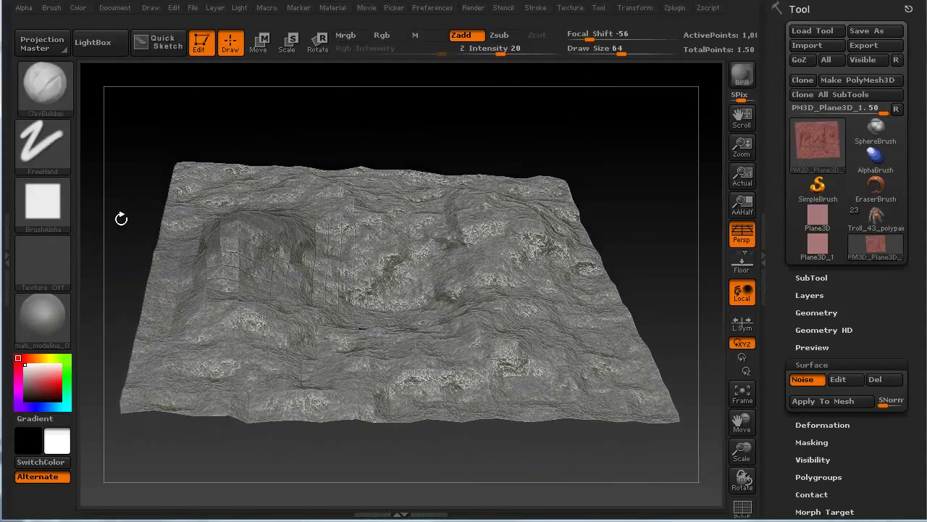
Step: Assign the MatCap Red Wax material to the plane and raise it four subdivision levels
left_click(44, 321)
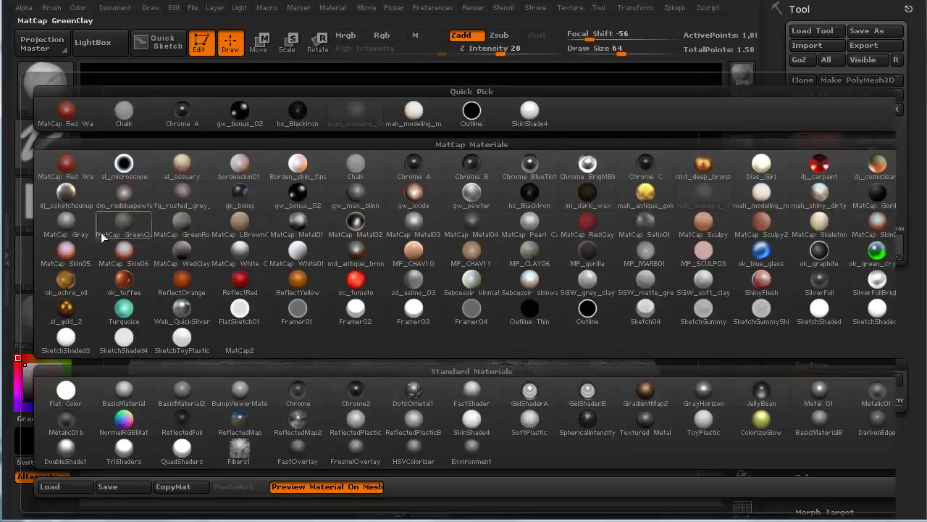
left_click(64, 165)
mouse_move(104, 220)
left_mouse_down()
mouse_move(103, 234)
mouse_move(106, 201)
mouse_move(111, 217)
left_mouse_up()
key("ctrl+d")
key("ctrl+d")
key("ctrl+d")
key("ctrl+d")
Step: Choose the Move brush and set its draw size to 140
left_click(45, 87)
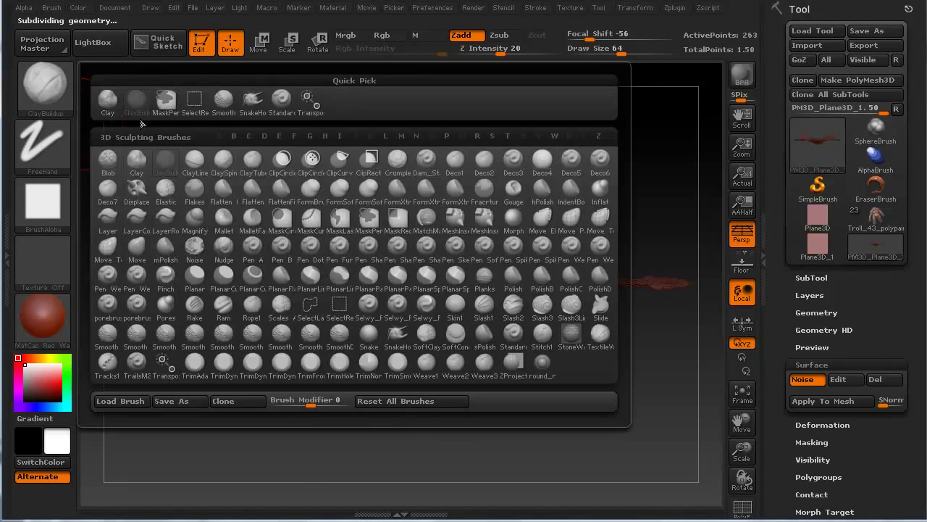
key("m")
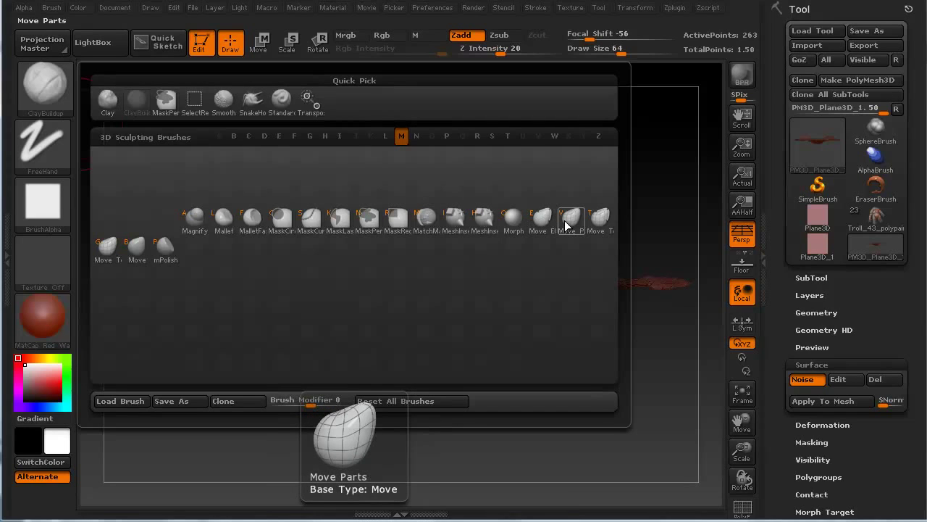
left_click(141, 253)
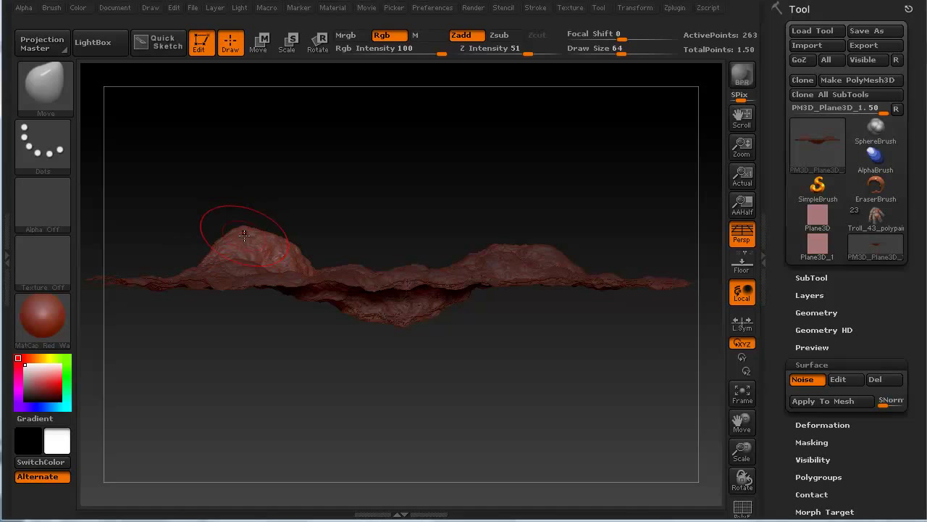
key("s")
left_click_drag(242, 233, 268, 234)
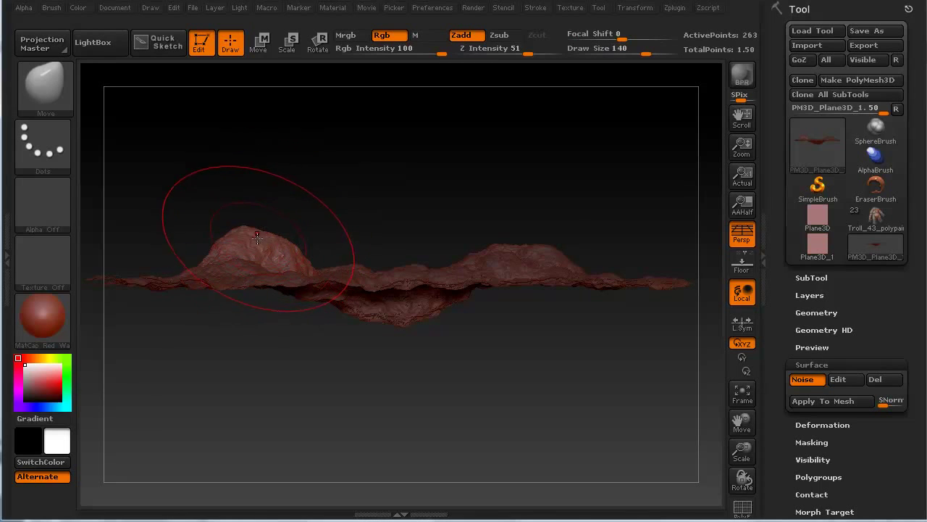
left_click_drag(276, 192, 137, 204)
Step: Switch the plane's material back to mah_modeling_01 and examine the noisy surface
left_click(47, 307)
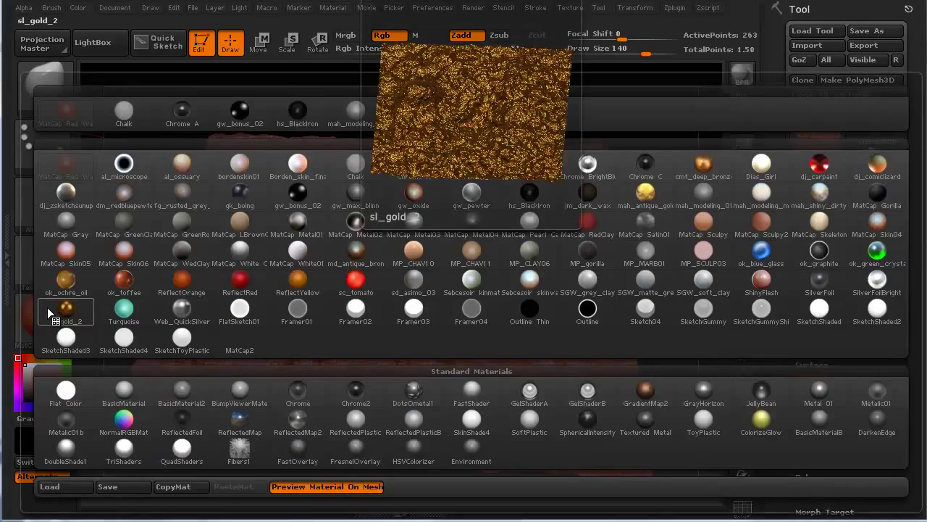
left_click(703, 192)
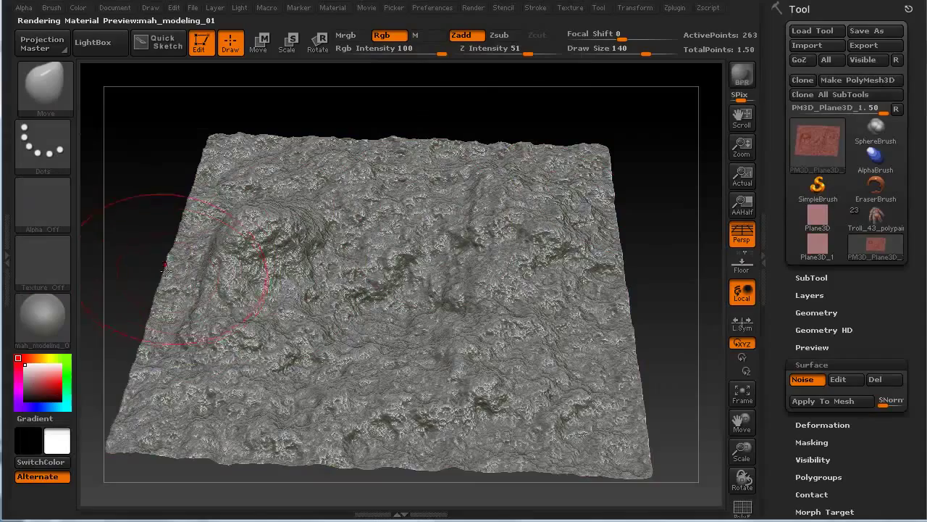
mouse_move(148, 196)
left_mouse_down()
mouse_move(176, 211)
mouse_move(175, 182)
mouse_move(166, 193)
mouse_move(162, 182)
mouse_move(162, 263)
mouse_move(157, 201)
mouse_move(158, 212)
mouse_move(338, 149)
mouse_move(366, 129)
mouse_move(357, 160)
left_mouse_up()
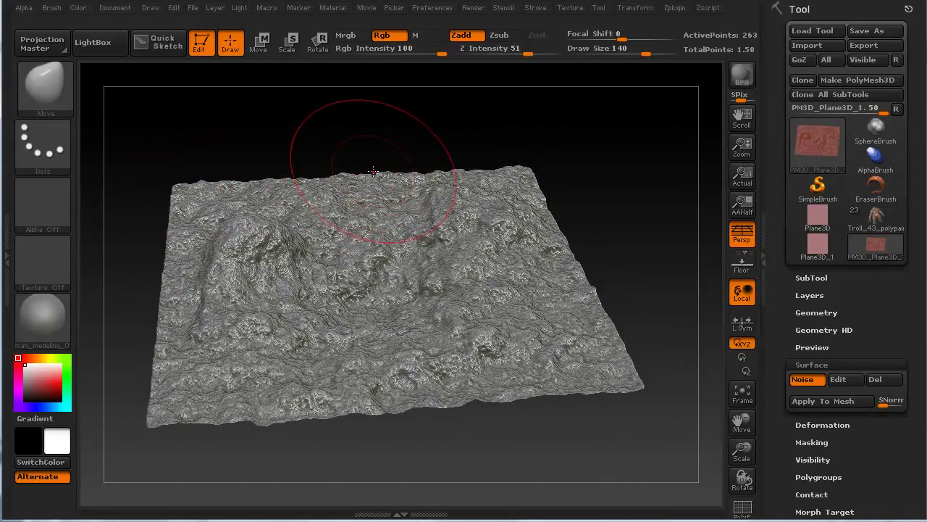
Step: Clear the plane from the canvas and place the Troll_43_polypainting model there in Edit mode
left_click(202, 45)
key("ctrl+n")
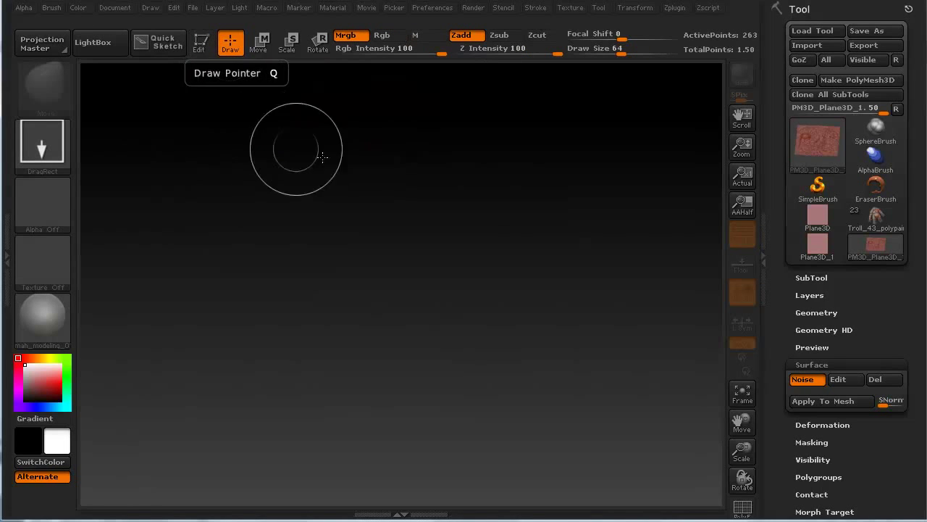
left_click(872, 223)
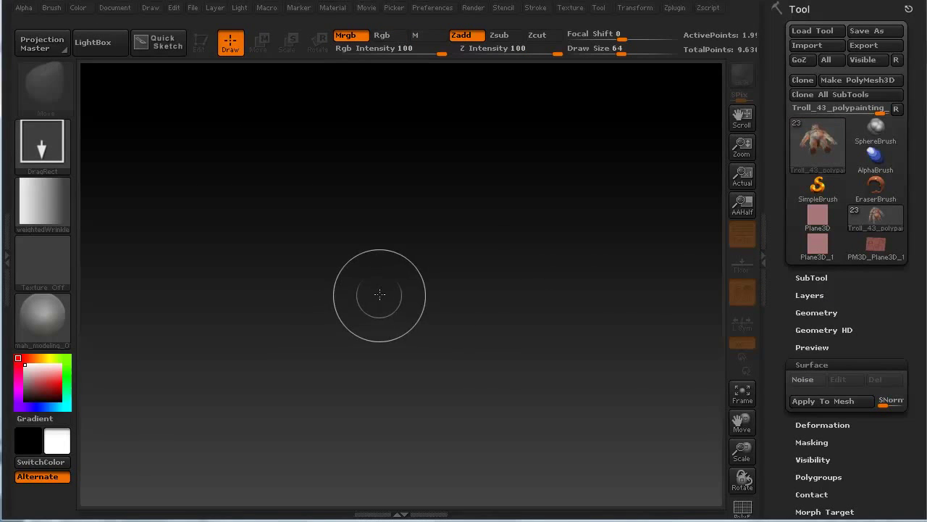
left_click_drag(378, 294, 388, 518)
key("t")
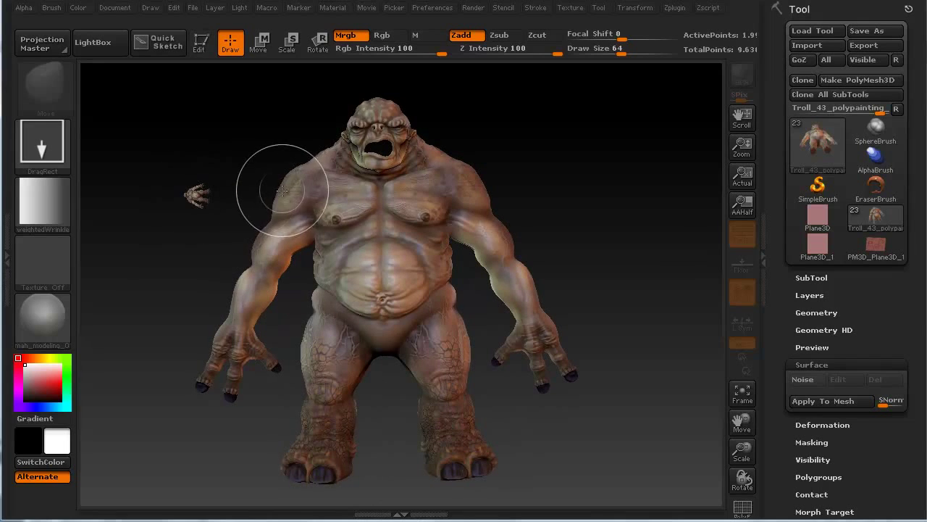
key("ctrl+n")
left_click_drag(394, 290, 406, 434)
left_click(199, 42)
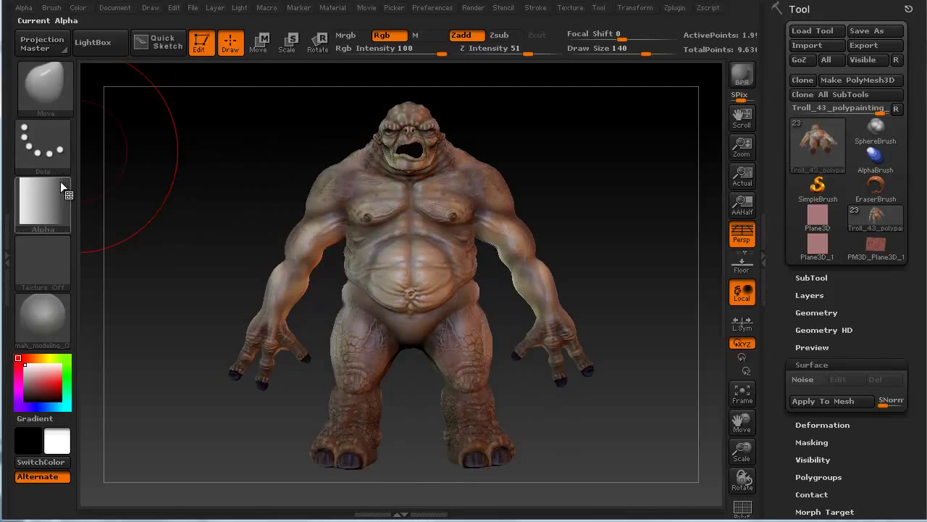
Step: Turn the alpha off and choose the Standard brush
left_click(47, 205)
left_click(120, 213)
left_click(61, 88)
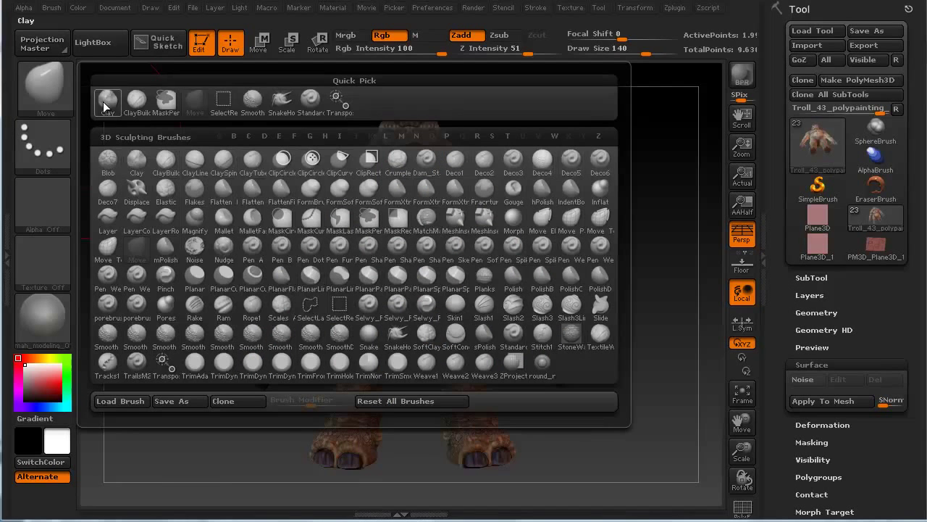
left_click(301, 99)
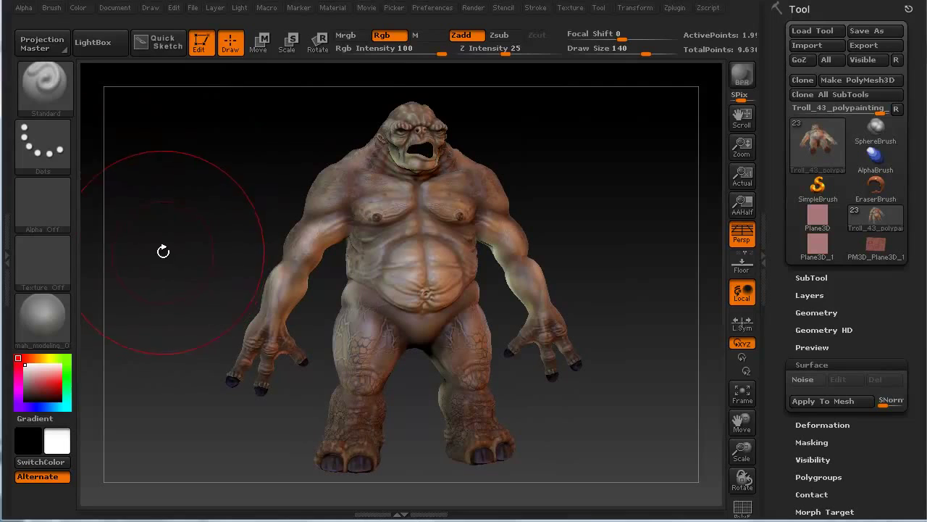
Step: Turn off the polypaint of the troll body subtool and display its upper body at a higher subdivision level
left_click(816, 277)
left_click_drag(913, 129, 917, 239)
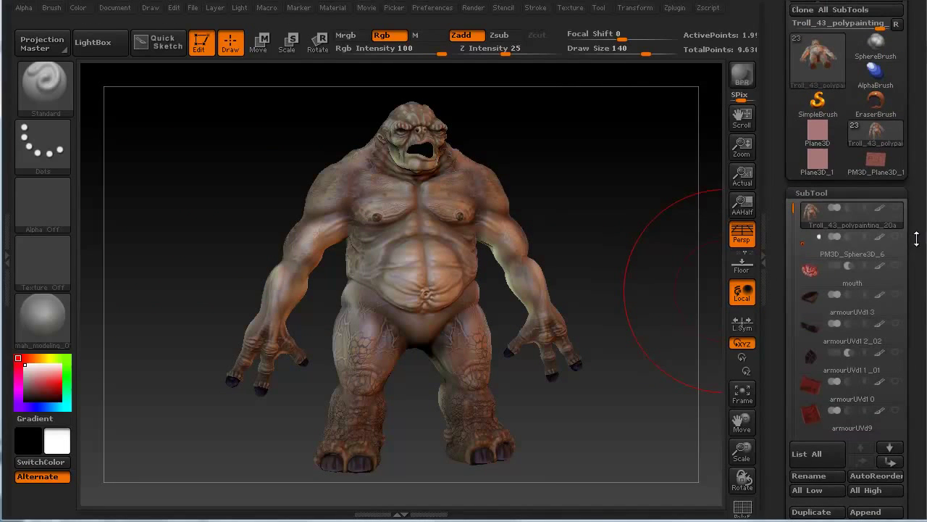
mouse_move(881, 211)
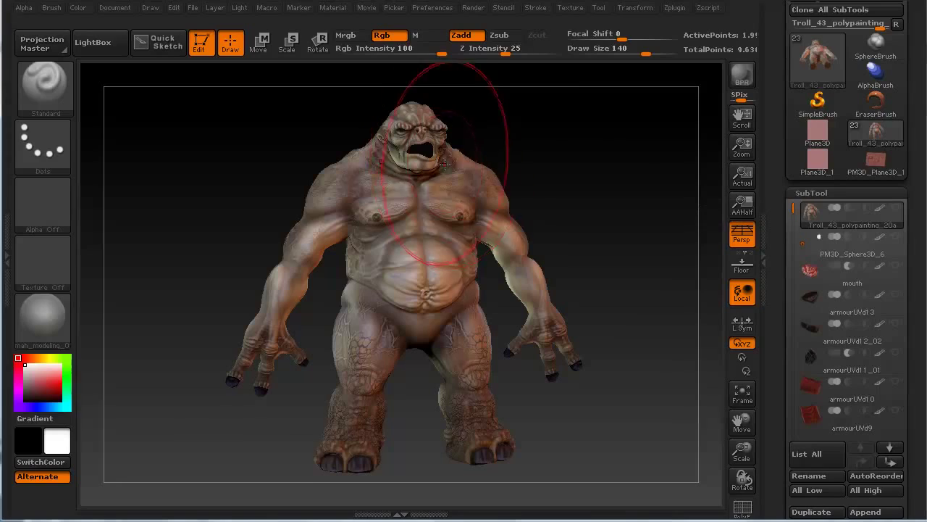
left_click(883, 211)
left_click_drag(179, 210, 210, 308, "alt")
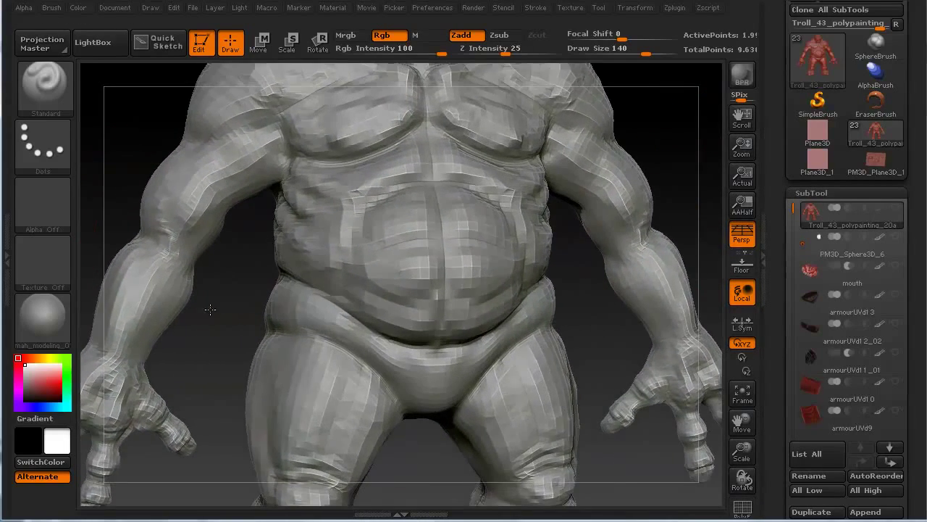
left_click_drag(126, 129, 161, 300, "alt")
key("d")
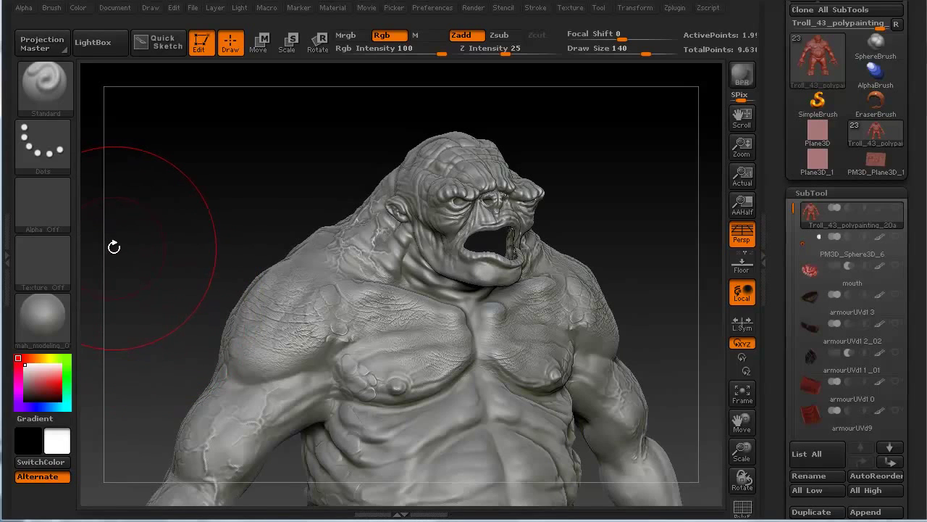
Step: Set the mask brush to a DragRect stroke with Alpha 08
left_click(45, 146, "ctrl")
left_click(155, 159, "ctrl")
left_click(39, 210, "ctrl")
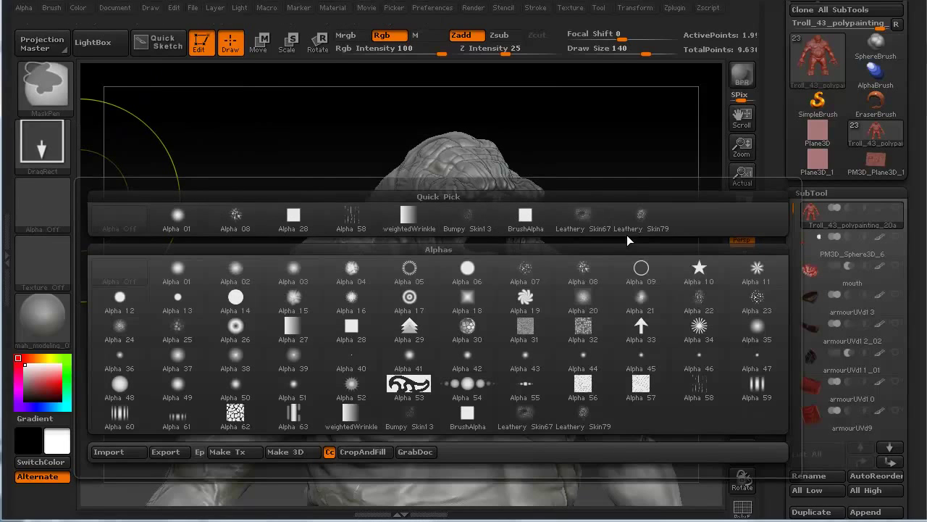
left_click(583, 273, "ctrl")
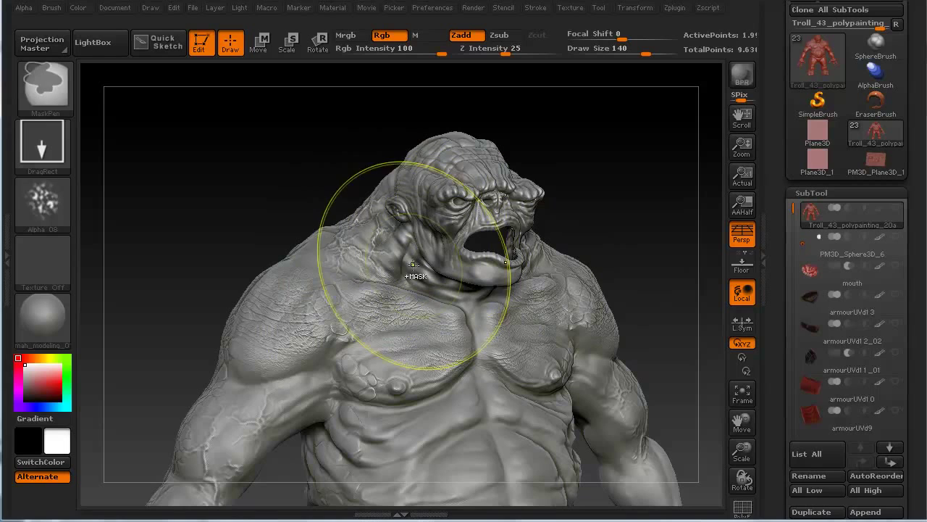
key("ctrl")
key("ctrl")
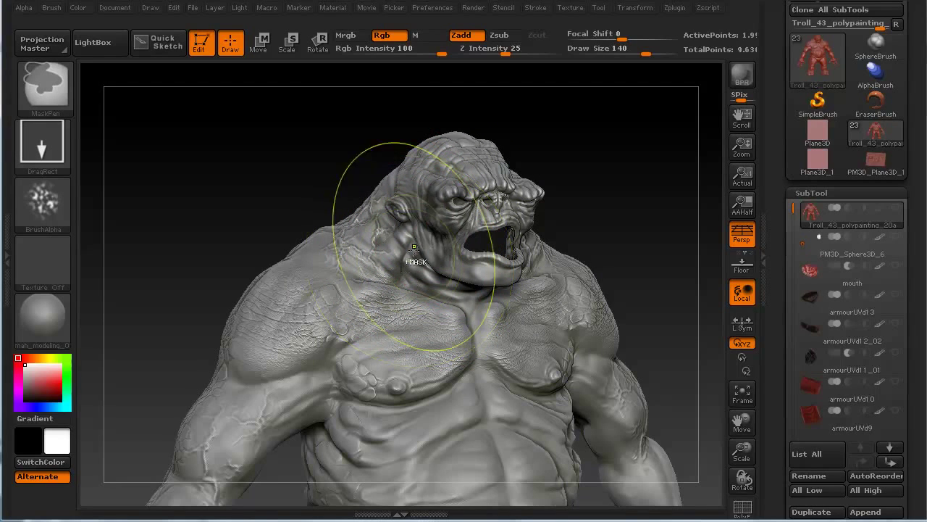
Step: Stamp speckled alpha masks across the troll's chest and down onto the upper belly
mouse_move(364, 307)
left_mouse_down("ctrl")
mouse_move(381, 352)
mouse_move(386, 435)
mouse_move(318, 445)
left_mouse_up("ctrl")
left_click(373, 306, "ctrl")
left_click(394, 305, "ctrl")
left_click(395, 305, "ctrl")
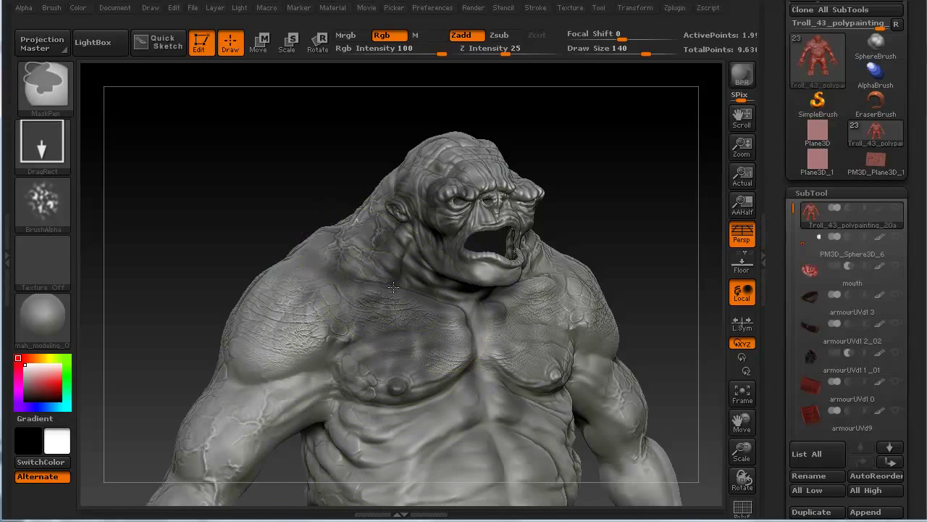
left_click_drag(436, 378, 371, 452, "ctrl")
left_click_drag(434, 453, 386, 484, "ctrl")
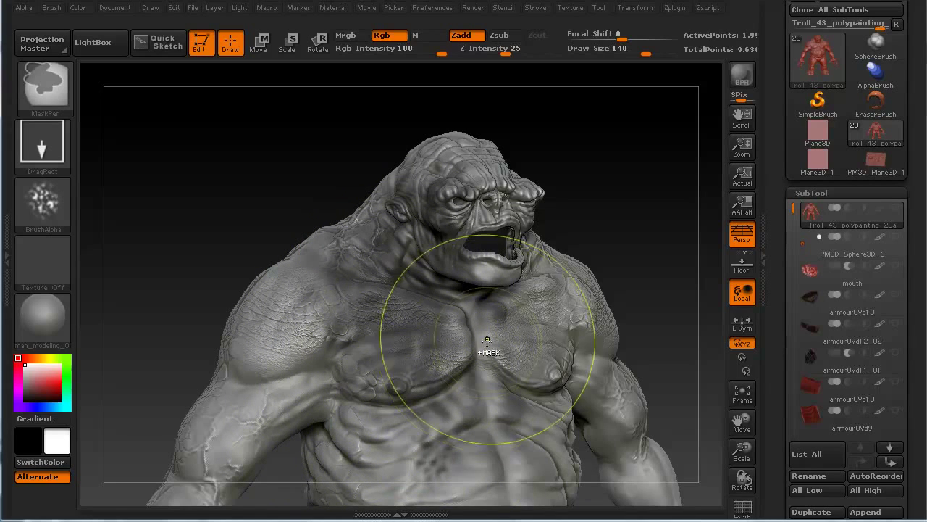
left_click_drag(490, 347, 433, 430, "ctrl")
left_click_drag(468, 401, 433, 429, "ctrl")
Step: Invert the mask on the troll and bring the Surface noise options into view
left_click_drag(167, 248, 189, 242)
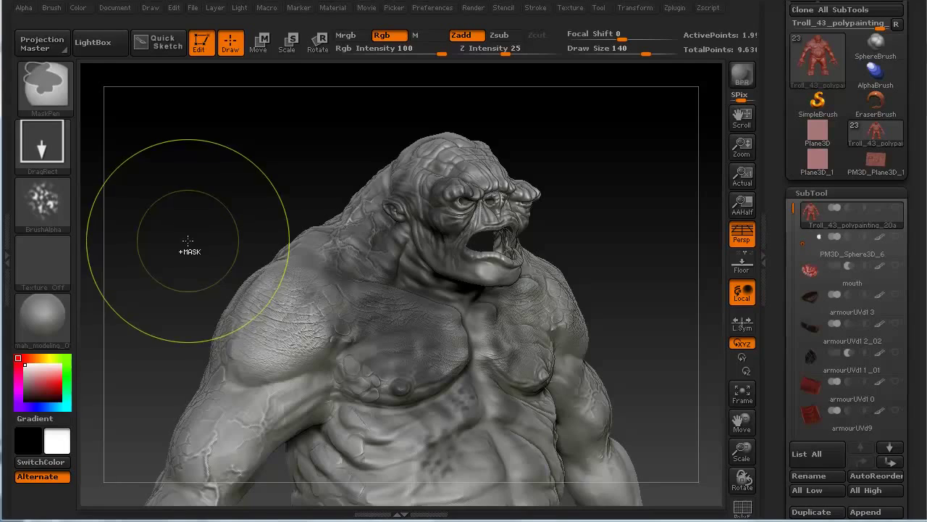
left_click(187, 239, "ctrl")
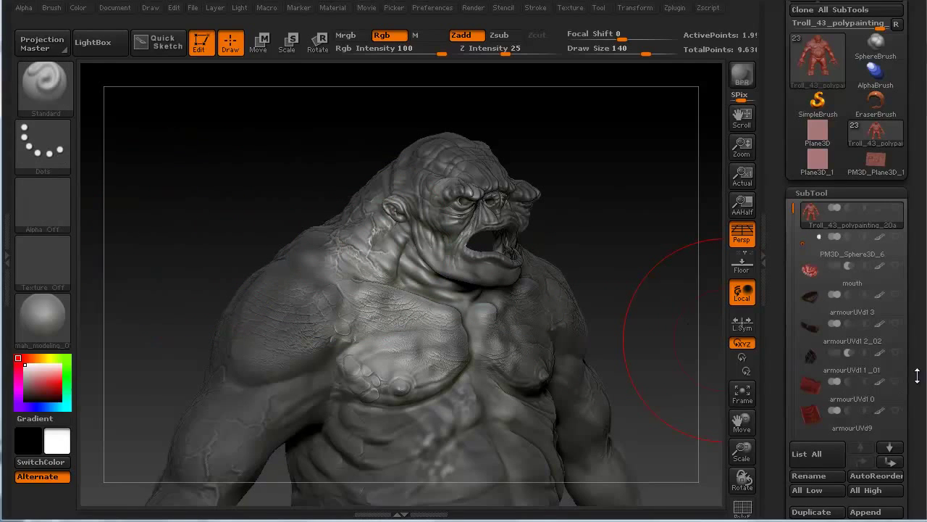
left_click_drag(917, 375, 917, 218)
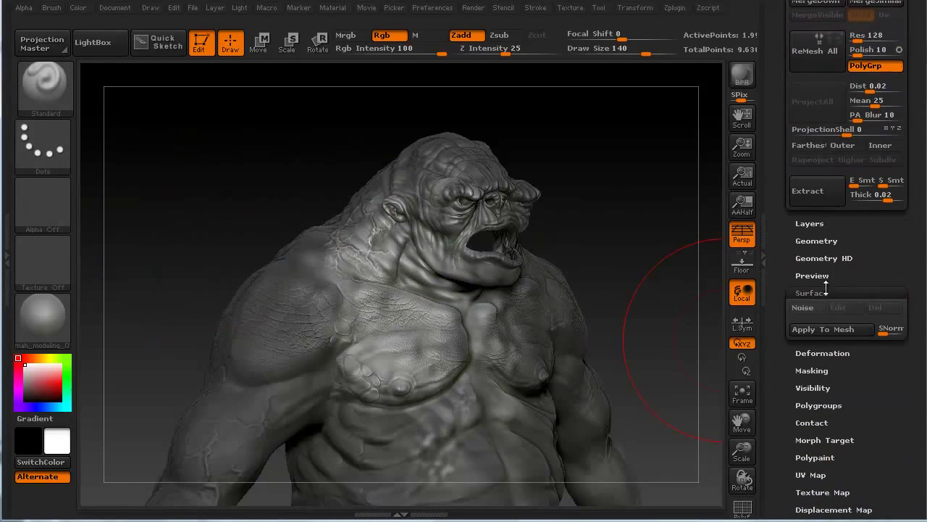
Step: Try a surface noise on the masked troll with scale 68.8827 and strength -0.002
left_click(813, 312)
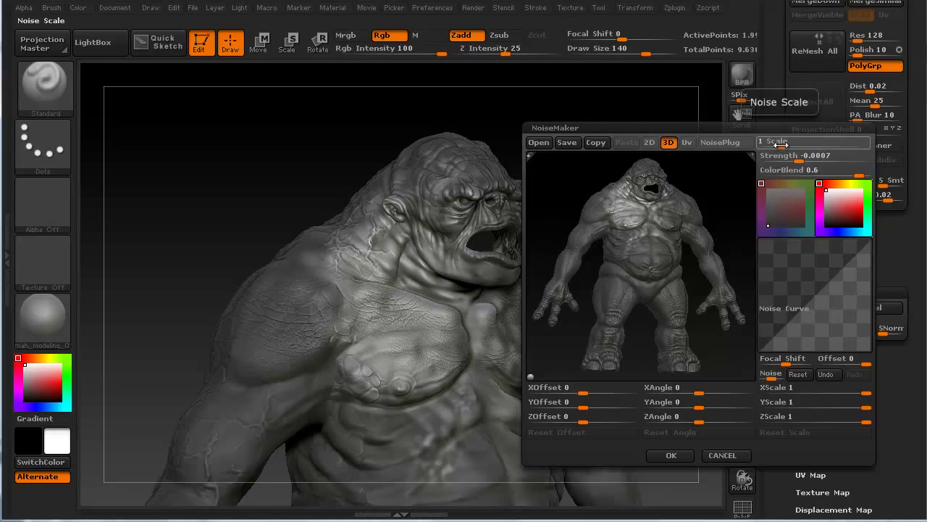
left_click_drag(806, 144, 825, 141)
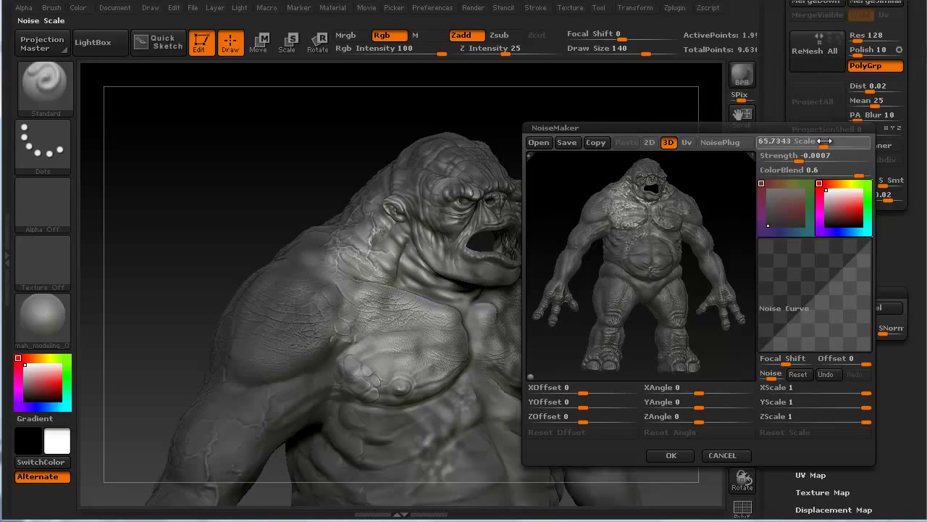
left_click(824, 141)
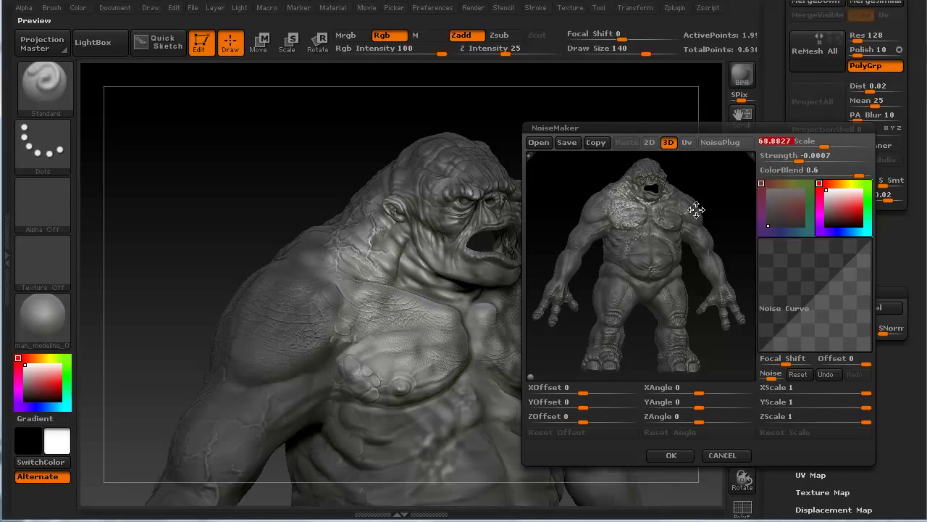
left_click_drag(795, 159, 798, 158)
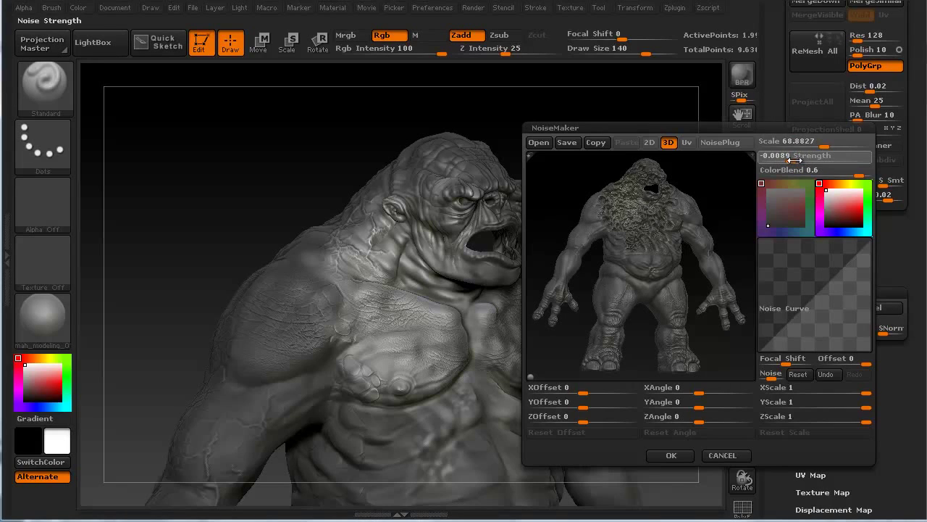
left_click_drag(796, 159, 801, 158)
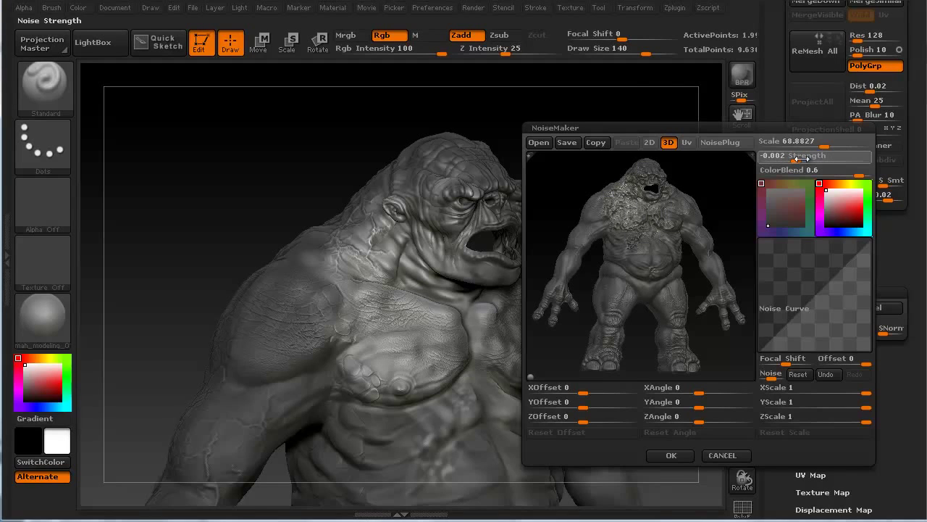
left_click(671, 455)
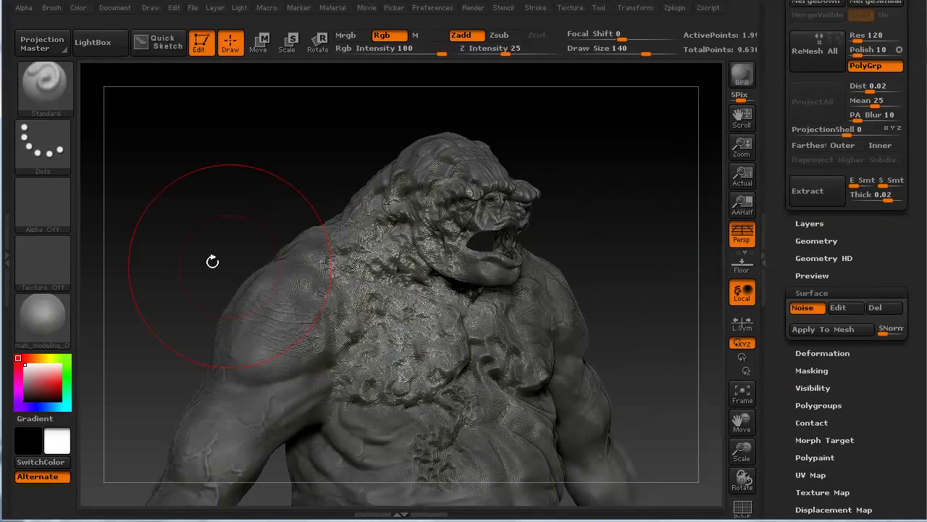
Step: Check the noisy troll with the polygon wireframe on and off, and undo the surface noise
key("shift+f")
key("shift+f")
key("shift+f")
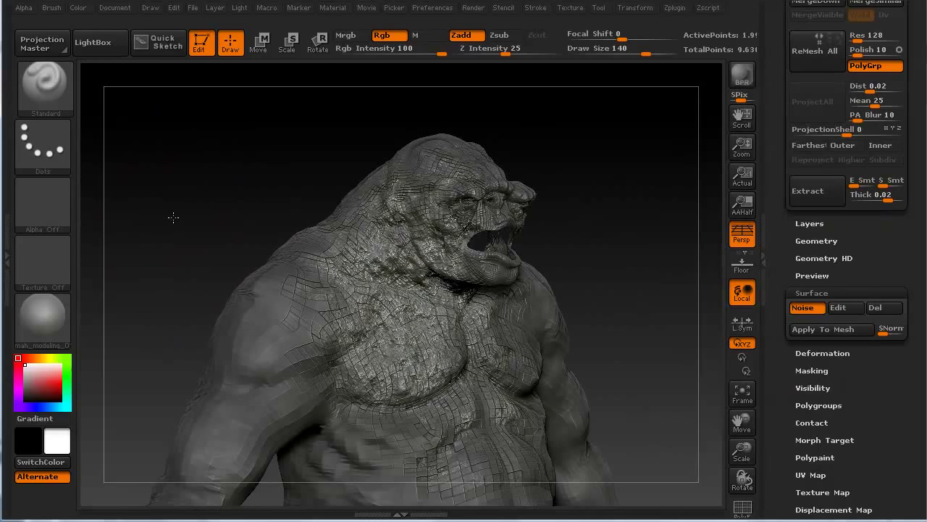
key("shift+f")
key("ctrl+z")
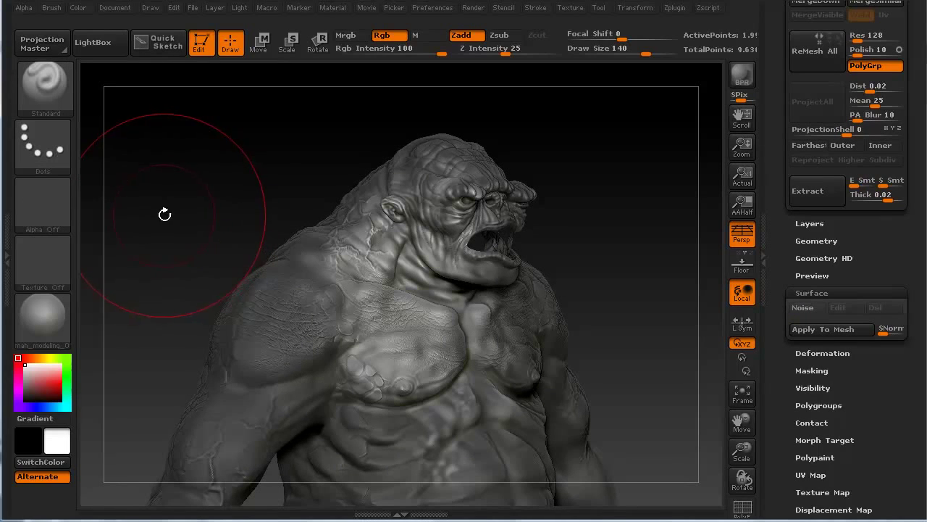
Step: Create a surface noise on the troll with scale 94.1994 and strength -0.0004, and apply it to the mesh
left_click(812, 310)
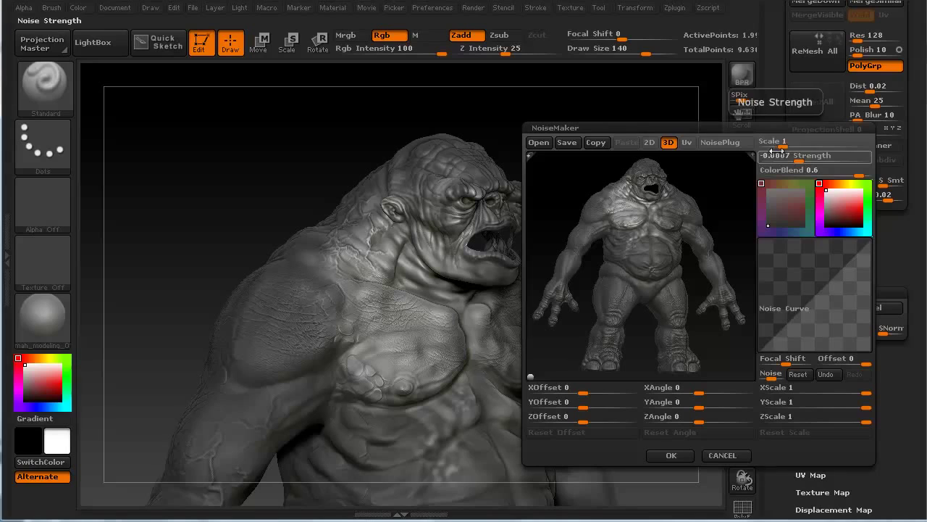
left_click_drag(793, 143, 806, 160)
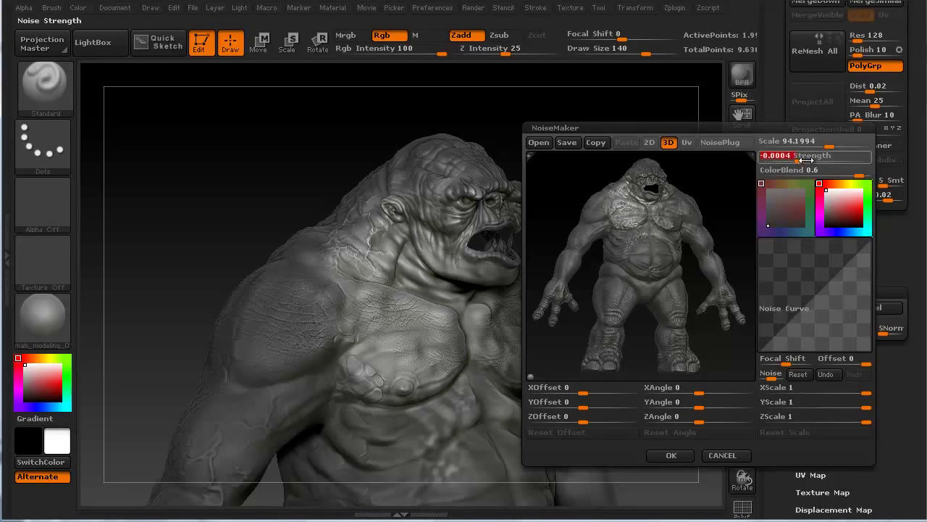
left_click(679, 455)
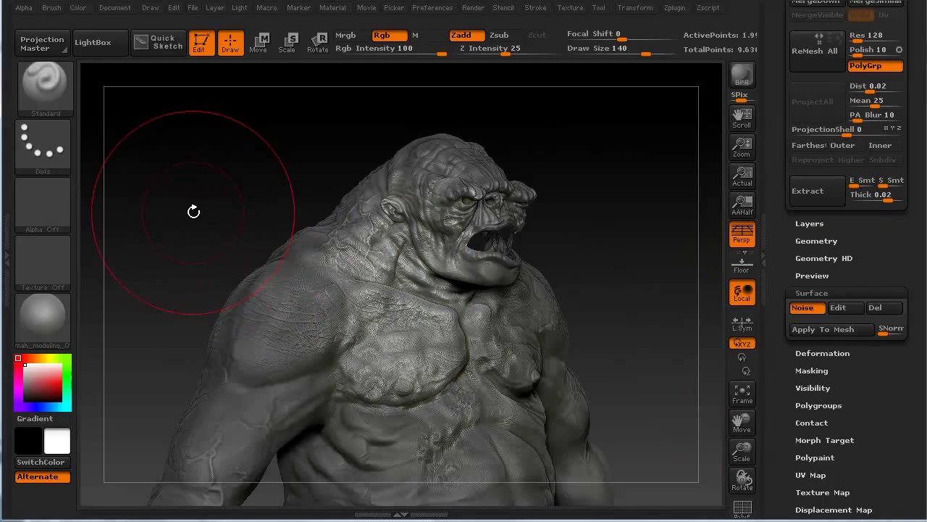
left_click_drag(193, 211, 179, 200)
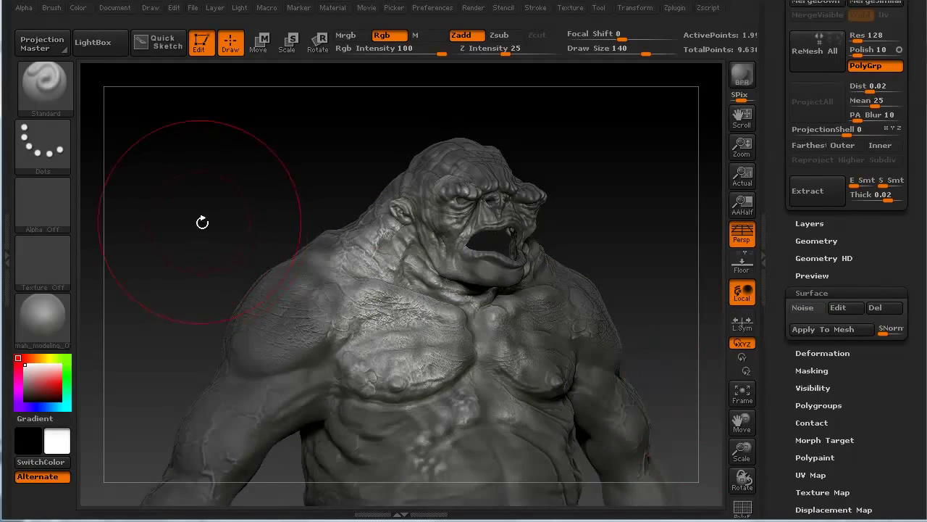
left_click_drag(203, 221, 180, 216)
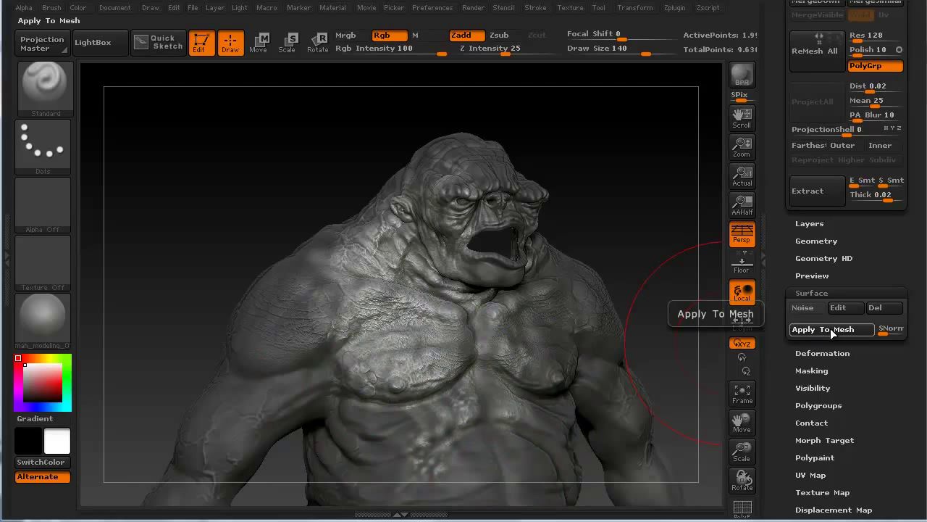
Step: Apply the noise to the mesh repeatedly to build up the chest and neck relief, and clear the mask
left_click_drag(237, 198, 204, 191)
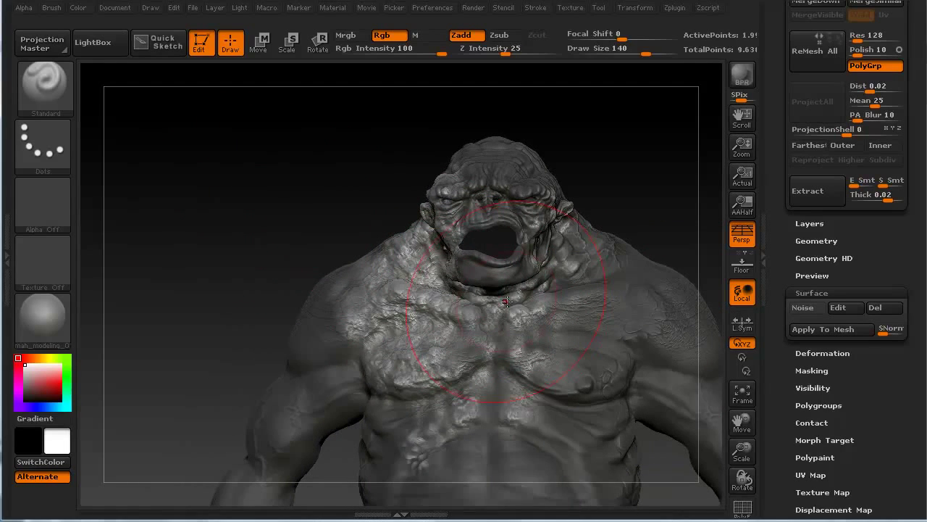
left_click_drag(207, 253, 237, 255)
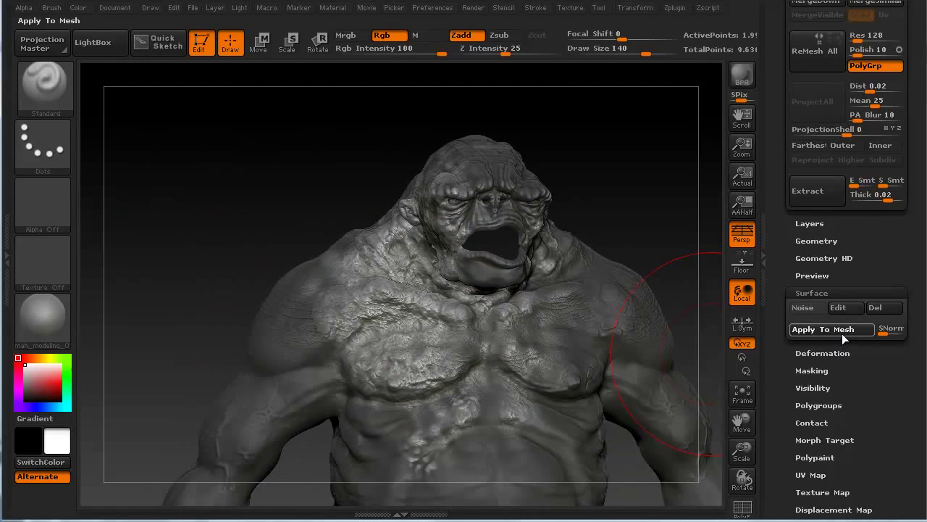
key("ctrl")
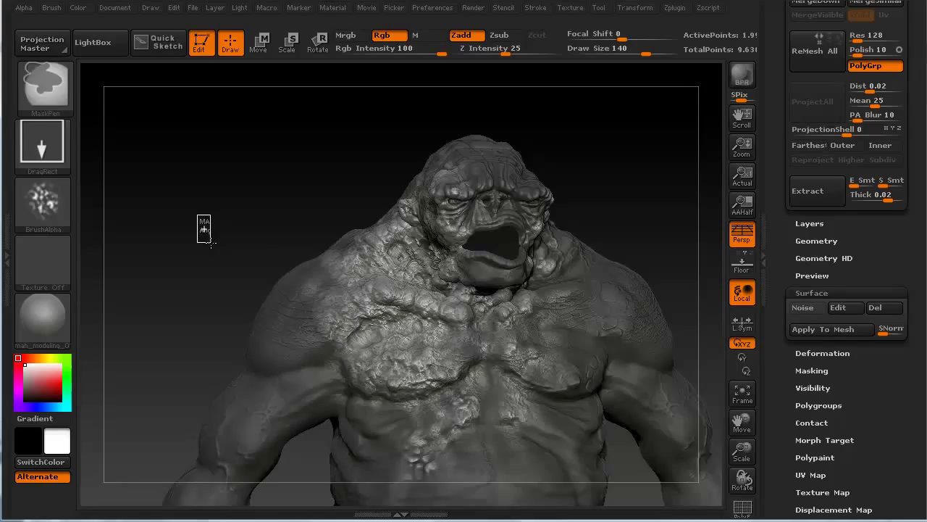
mouse_move(204, 229)
left_mouse_down()
mouse_move(184, 248)
mouse_move(172, 224)
mouse_move(193, 310)
mouse_move(152, 267)
mouse_move(151, 249)
mouse_move(186, 200)
mouse_move(147, 155)
mouse_move(178, 212)
mouse_move(210, 217)
left_mouse_up()
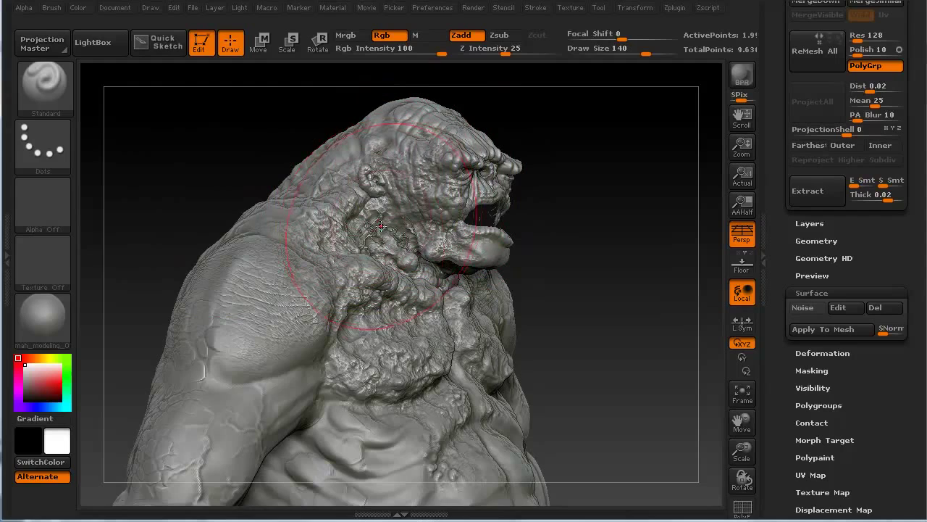
Step: Smooth the noisy skin on the troll's head, neck, shoulder and upper chest, and raise the subdivision level
key("shift")
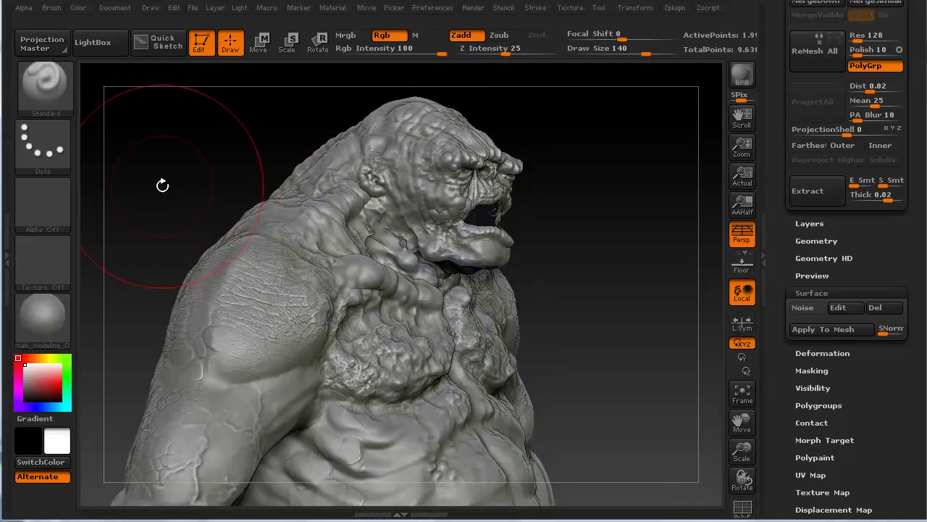
mouse_move(162, 184)
left_mouse_down("shift")
mouse_move(145, 184)
mouse_move(127, 207)
left_mouse_up("shift")
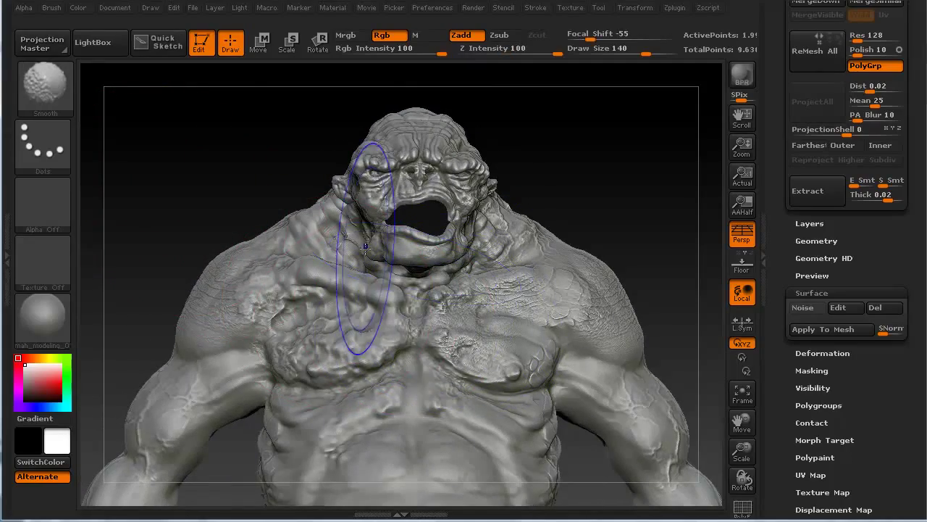
mouse_move(162, 182)
left_mouse_down()
mouse_move(165, 201)
mouse_move(145, 182)
mouse_move(141, 227)
mouse_move(149, 210)
mouse_move(147, 230)
mouse_move(158, 236)
mouse_move(145, 275)
mouse_move(153, 232)
mouse_move(159, 249)
mouse_move(128, 224)
mouse_move(146, 252)
mouse_move(155, 244)
left_mouse_up()
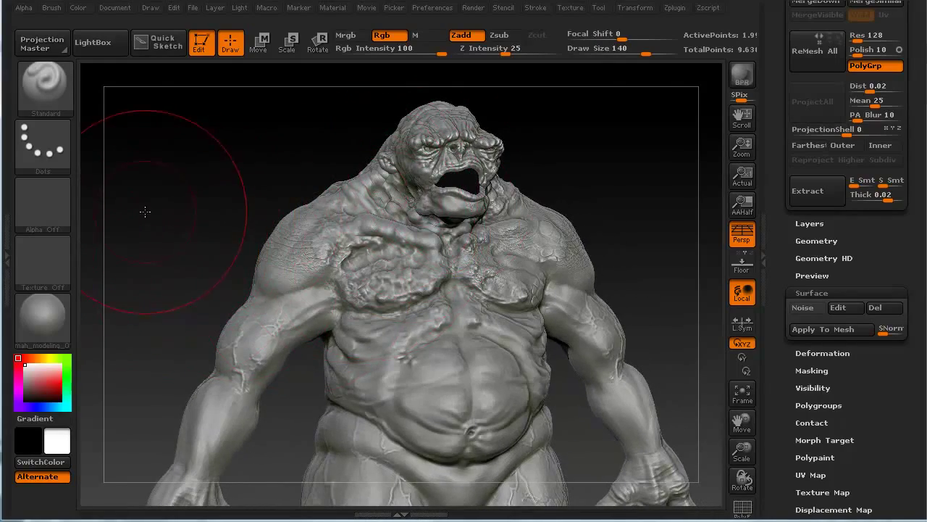
mouse_move(144, 209)
left_mouse_down()
mouse_move(161, 209)
mouse_move(160, 280)
mouse_move(150, 259)
mouse_move(157, 248)
mouse_move(152, 273)
mouse_move(166, 327)
mouse_move(151, 263)
mouse_move(173, 261)
mouse_move(187, 273)
mouse_move(188, 215)
left_mouse_up()
key("d")
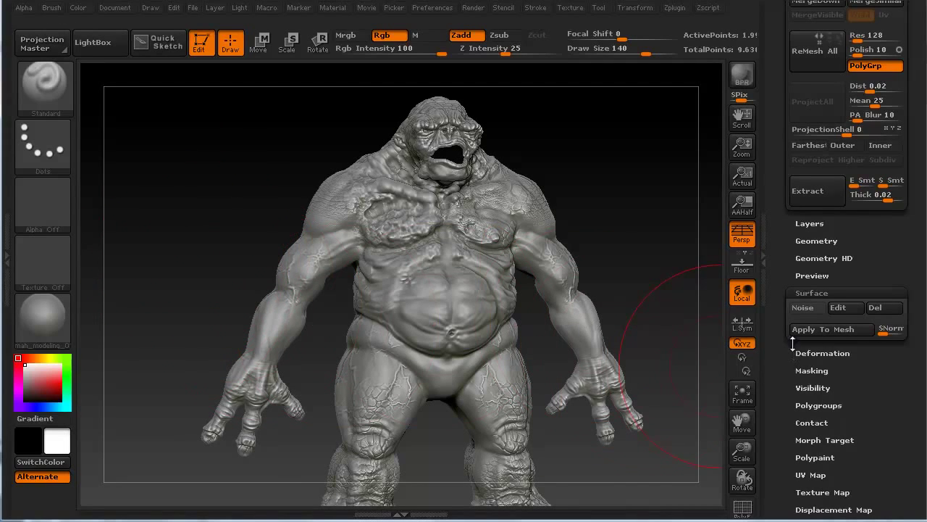
left_click_drag(259, 273, 166, 267)
Step: Switch the active tool to the rocky plane PM3D_Plane3D_1 and orbit around it
scroll(905, 385, "up", 10)
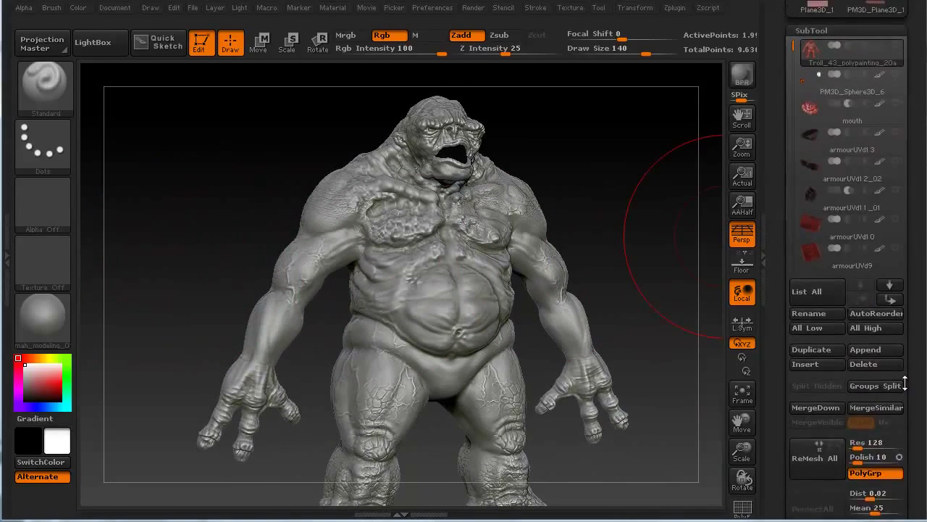
scroll(905, 385, "up", 8)
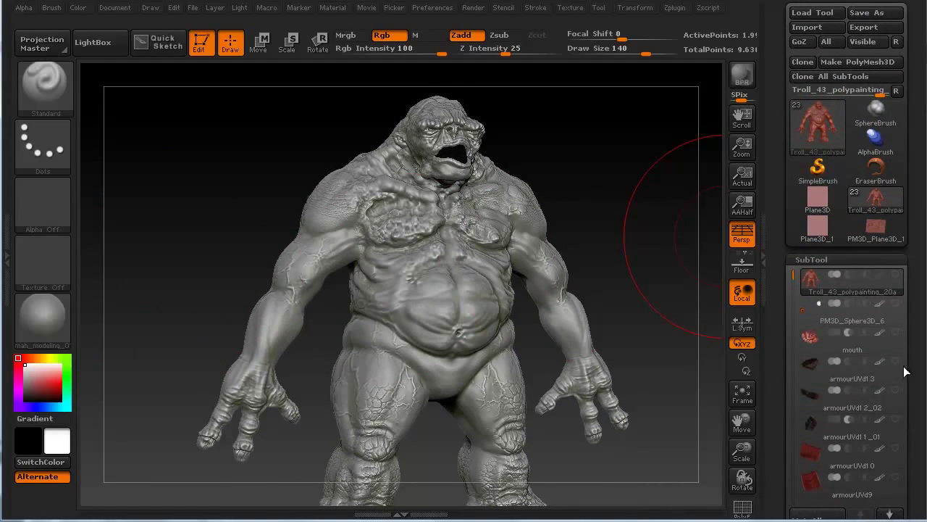
left_click(873, 231)
left_click_drag(124, 383, 134, 251)
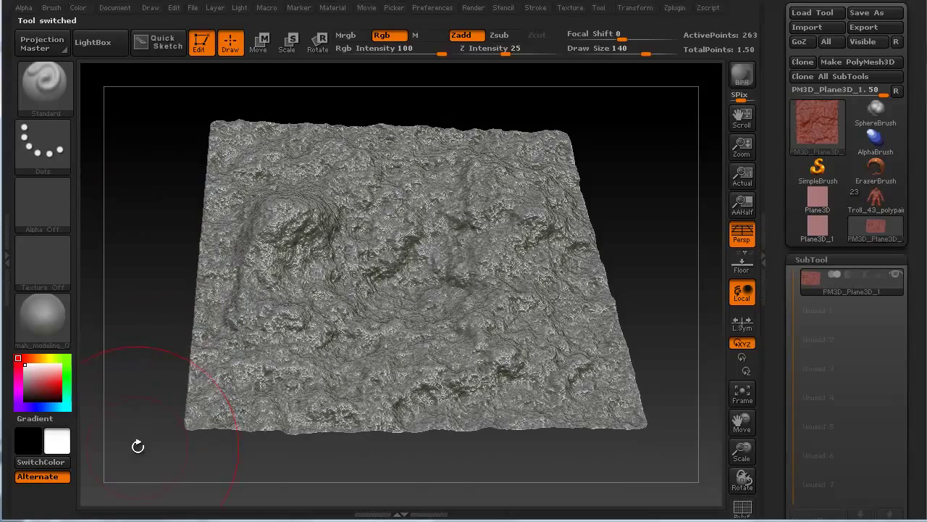